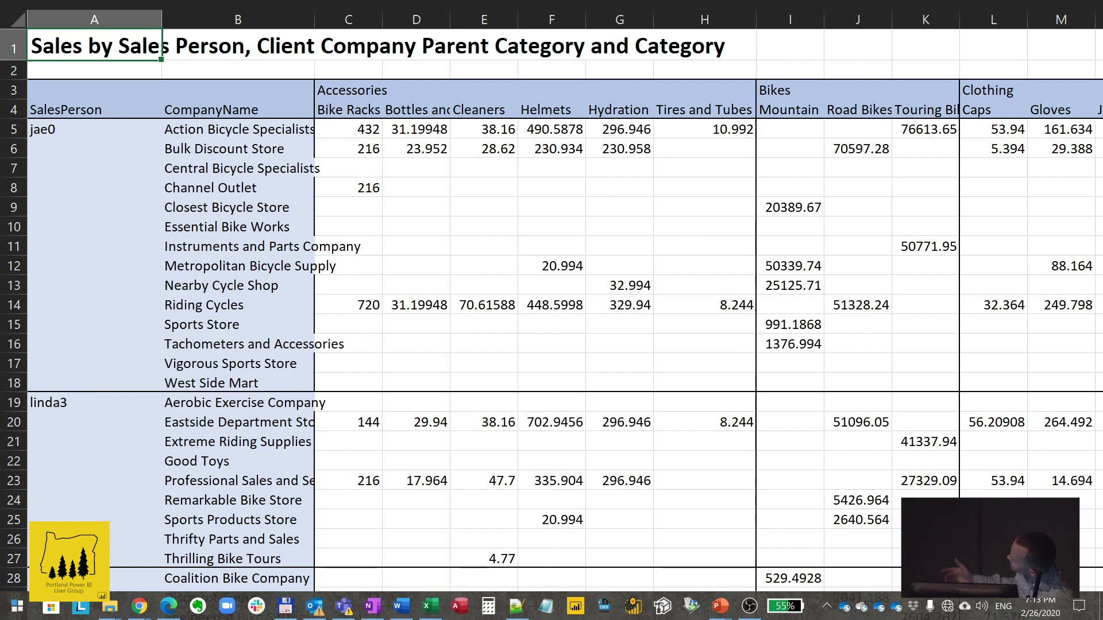
Review the report layouts in the C06E05.xlsx and C06E04.xlsx workbooks in Excel
key(alt+Tab)
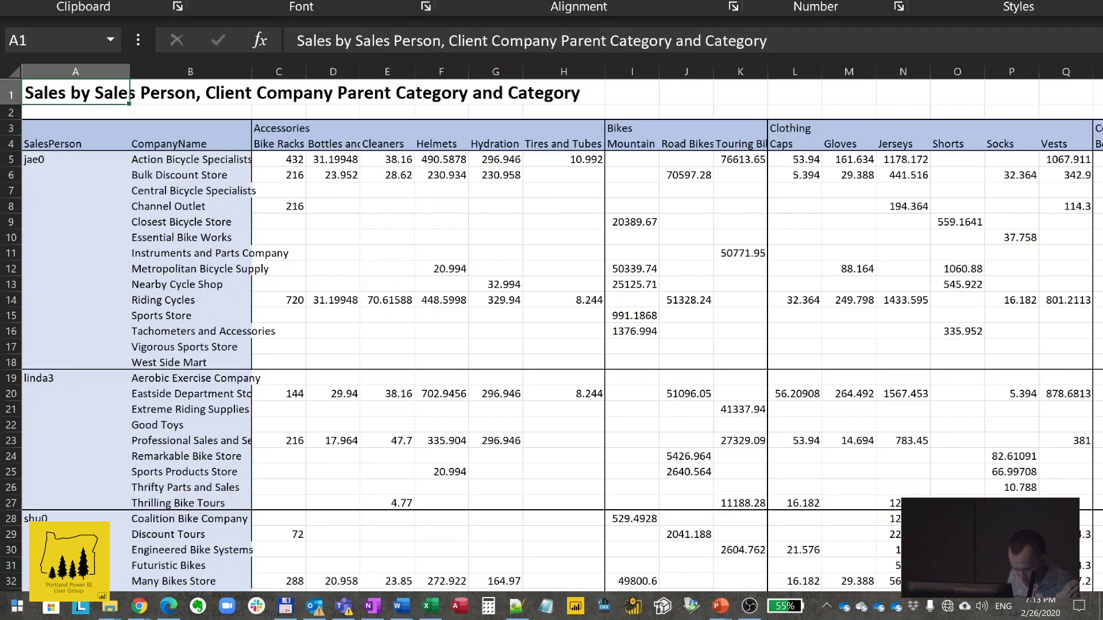
key(alt+Tab)
key(alt+Tab)
key(alt+Tab)
key(alt+Tab)
key(alt+Tab)
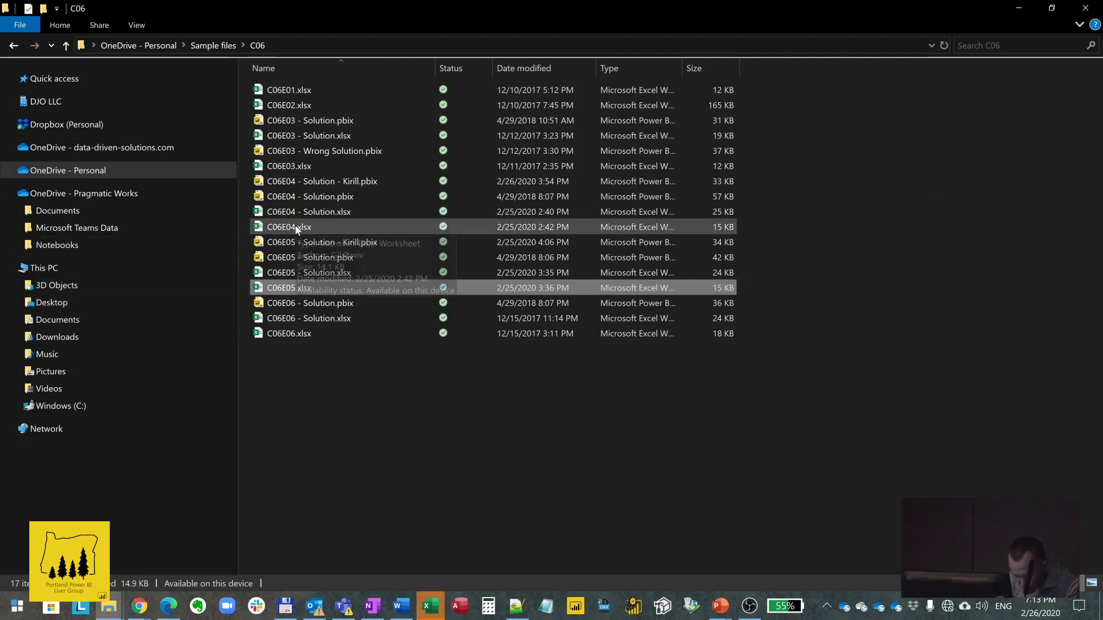
key(alt+Tab)
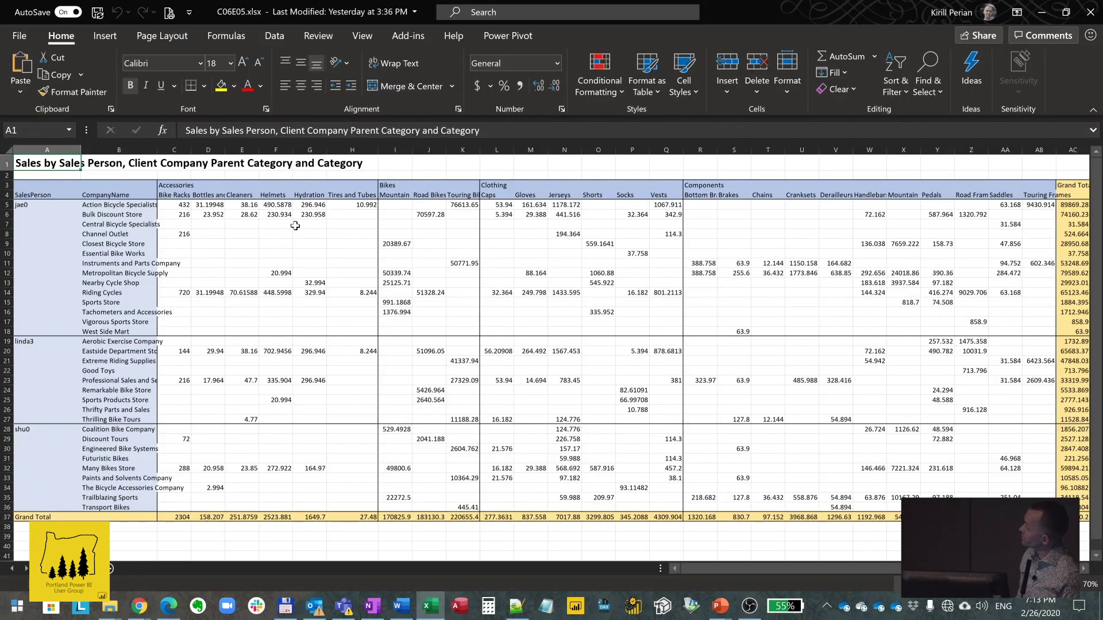
key(alt+Tab)
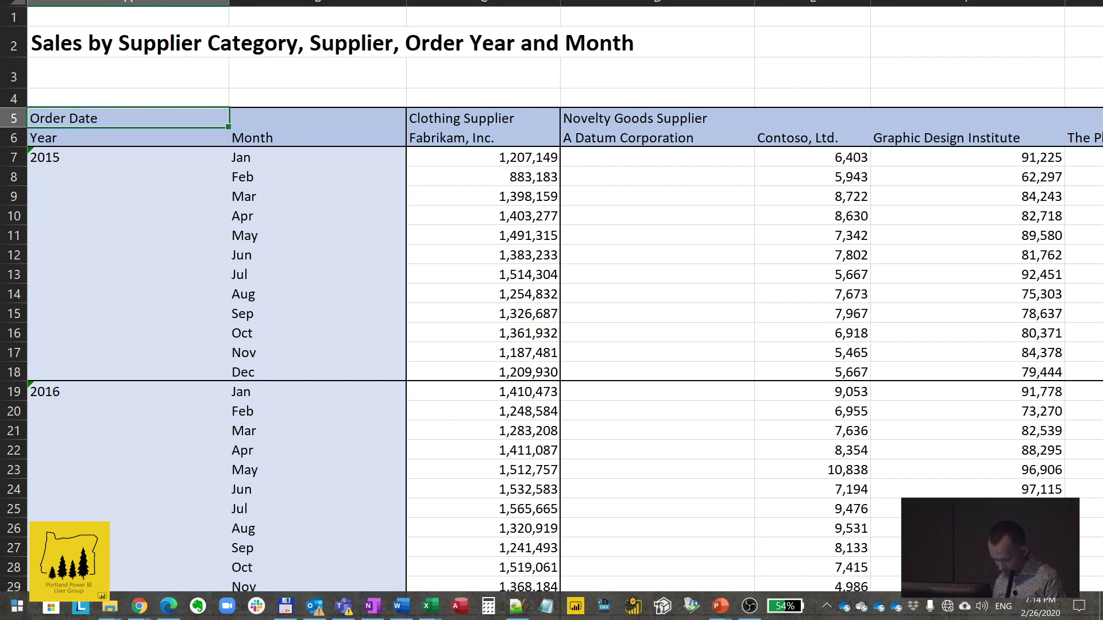
Close the C06E04.xlsx workbook and return to the C06 sample folder in File Explorer
key(super+Escape)
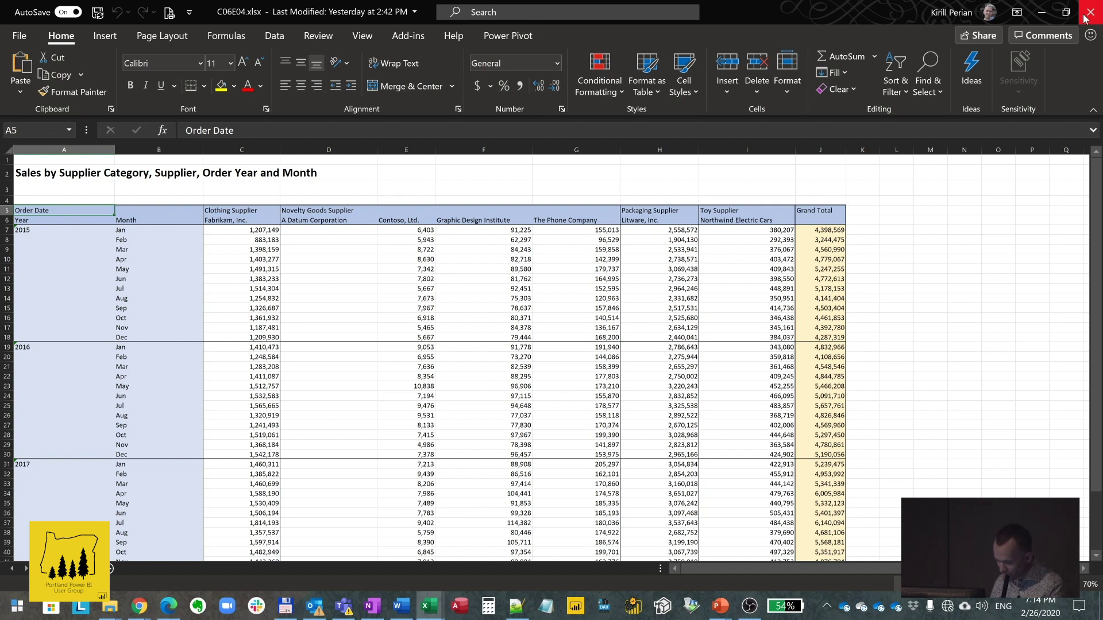
click(1085, 17)
key(alt+Tab)
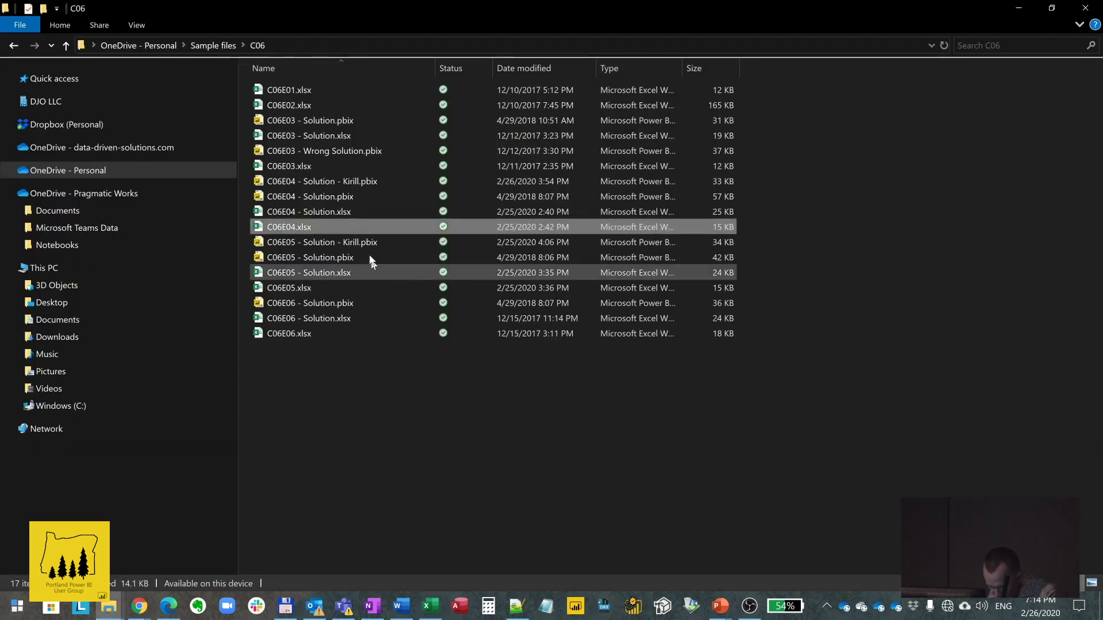
Open the presenter's own C06E04 solution .pbix in Power BI Desktop, dismiss the rendering error, and launch Power Query Editor
double_click(323, 182)
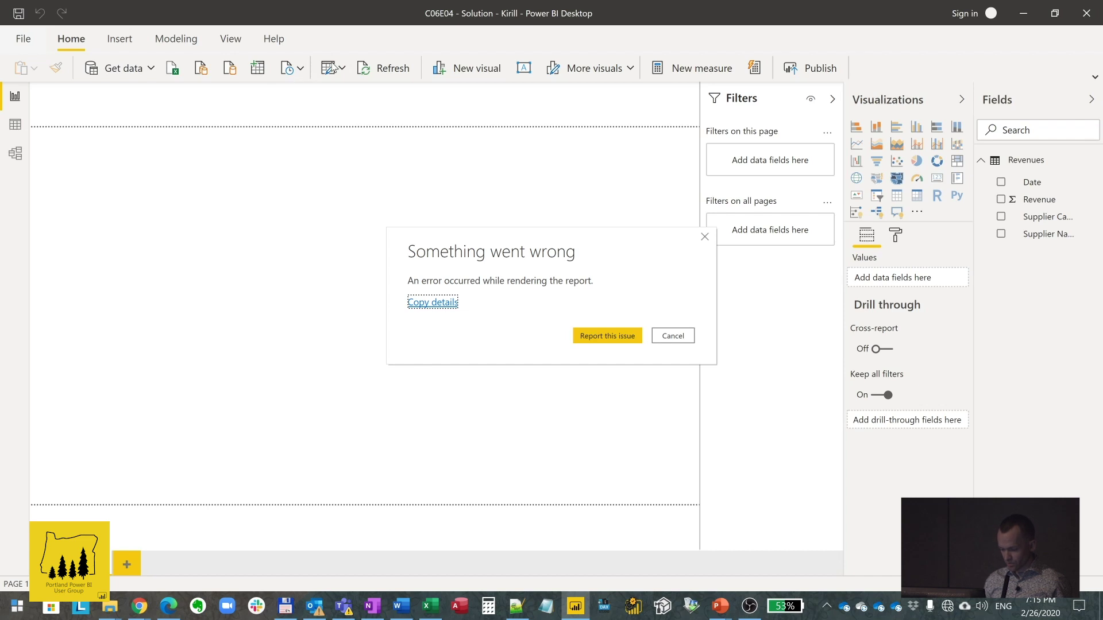
click(670, 337)
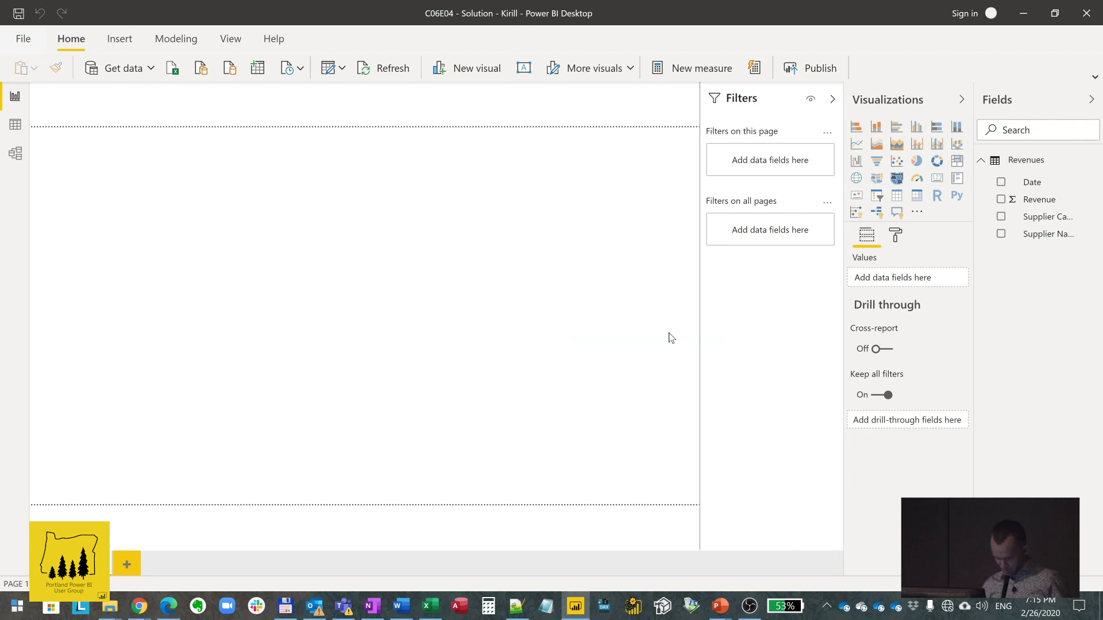
click(330, 67)
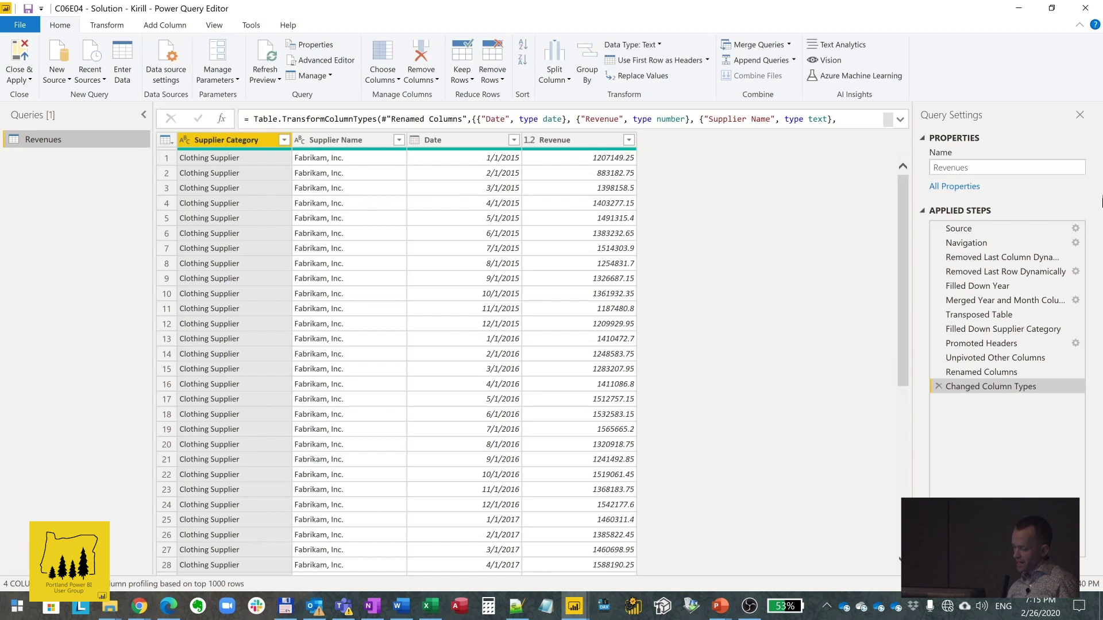
Inspect the Source step of the Revenues query and its Excel file path settings without changing them
click(998, 228)
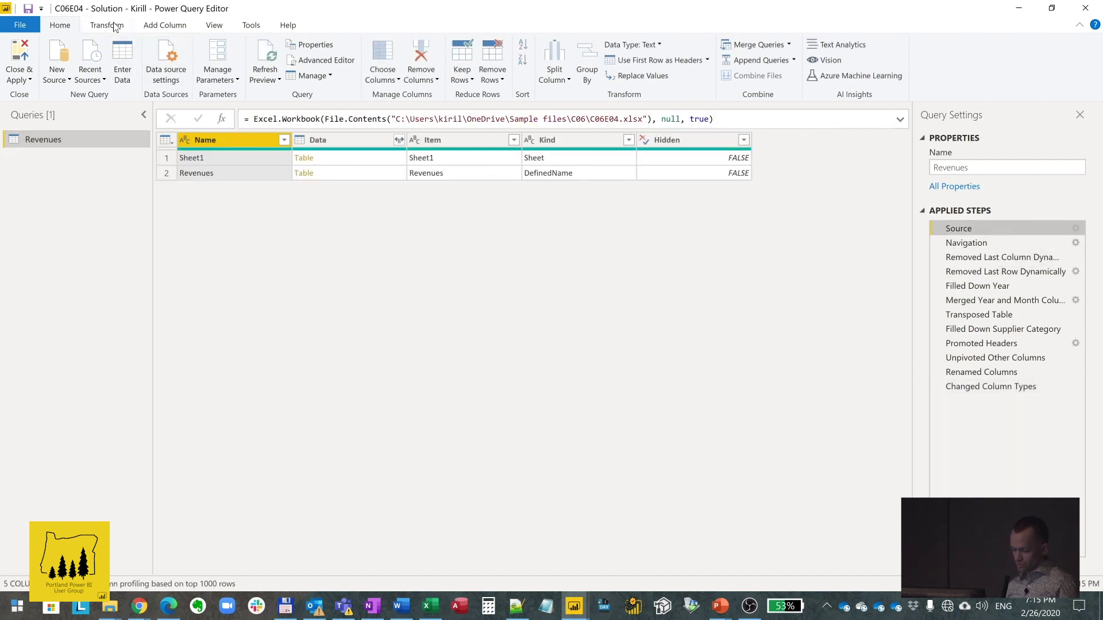
click(60, 79)
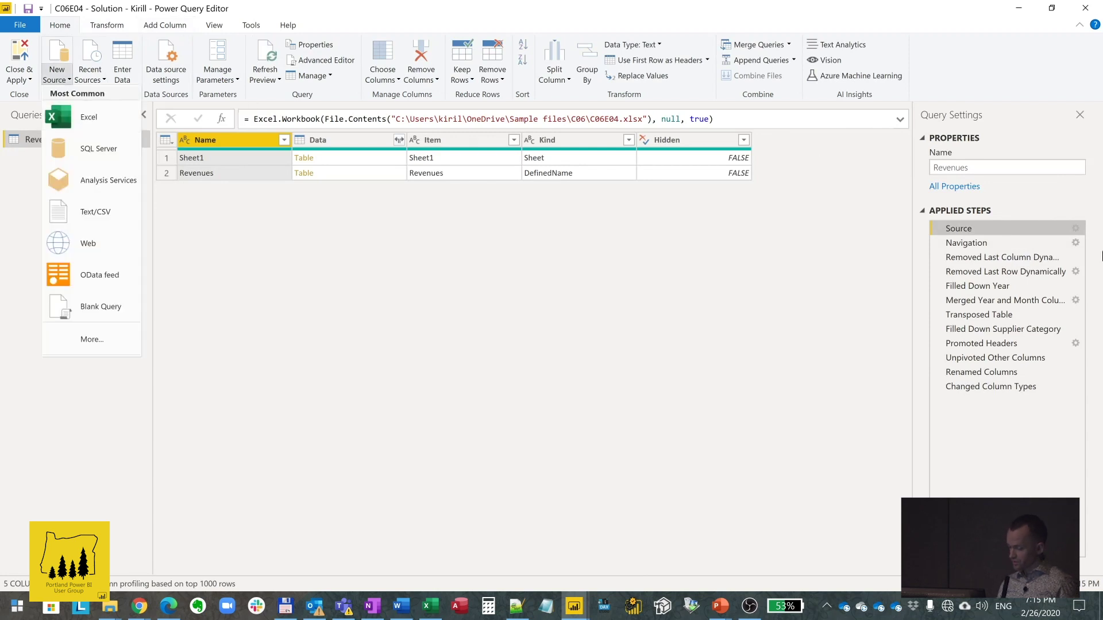
click(1076, 229)
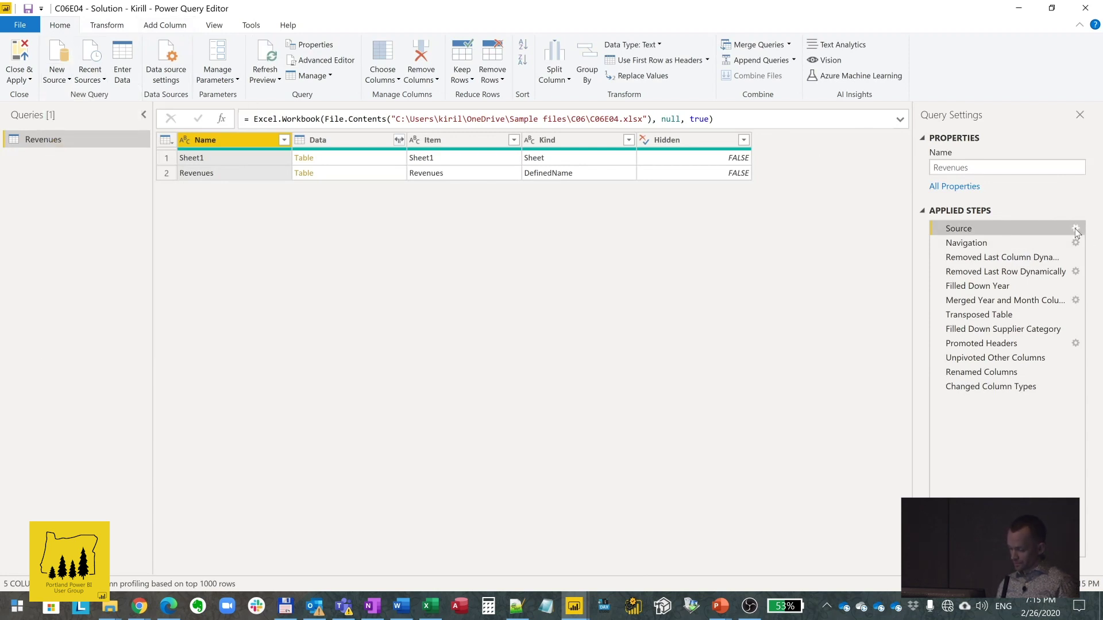
click(1075, 230)
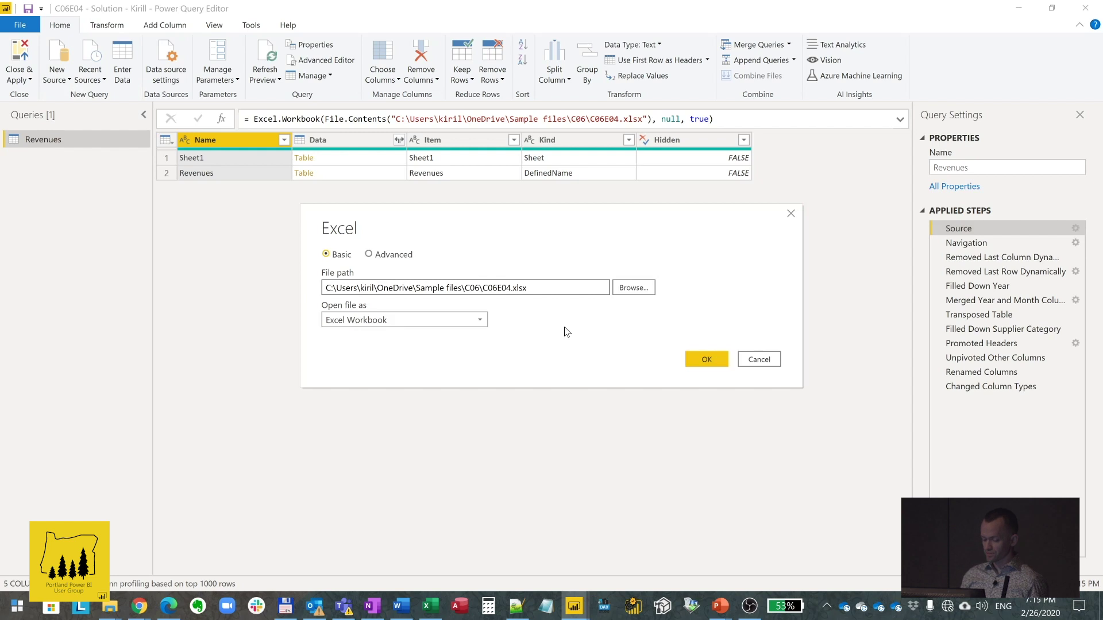
click(767, 357)
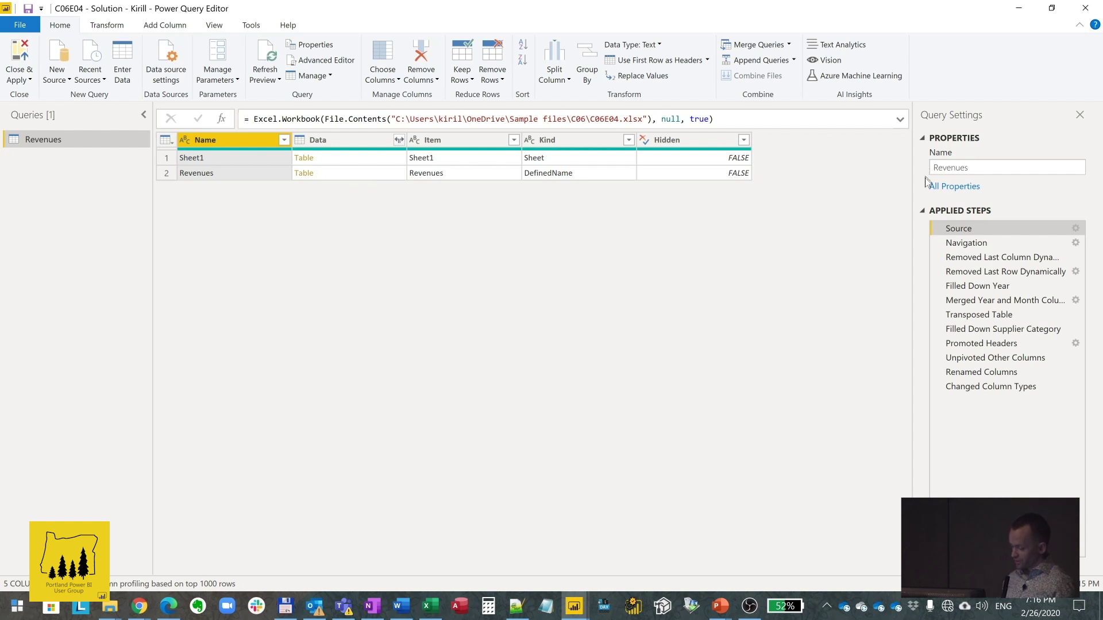
Examine the raw Revenues table at the Navigation step, including its header rows and last columns
click(971, 245)
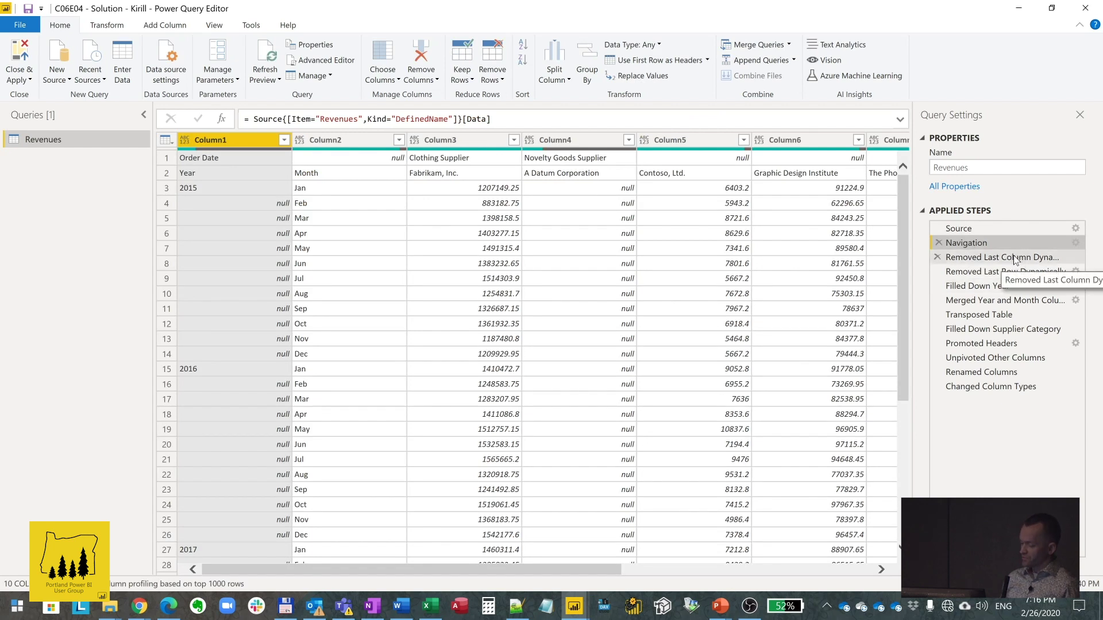
drag(901, 212, 910, 400)
scroll(910, 401, up, 6)
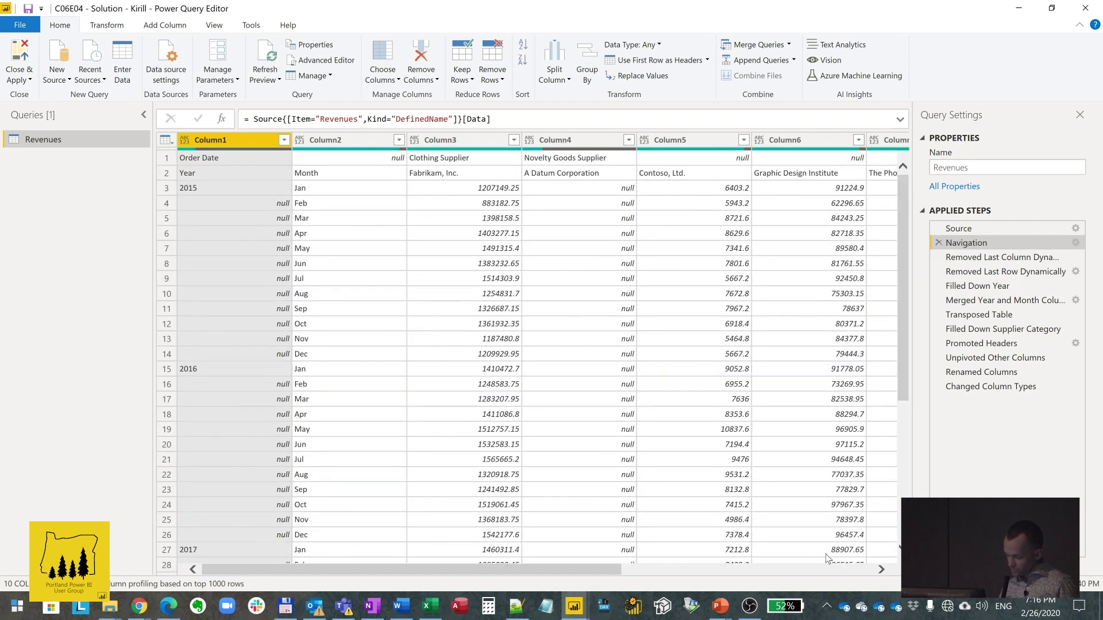
click(826, 568)
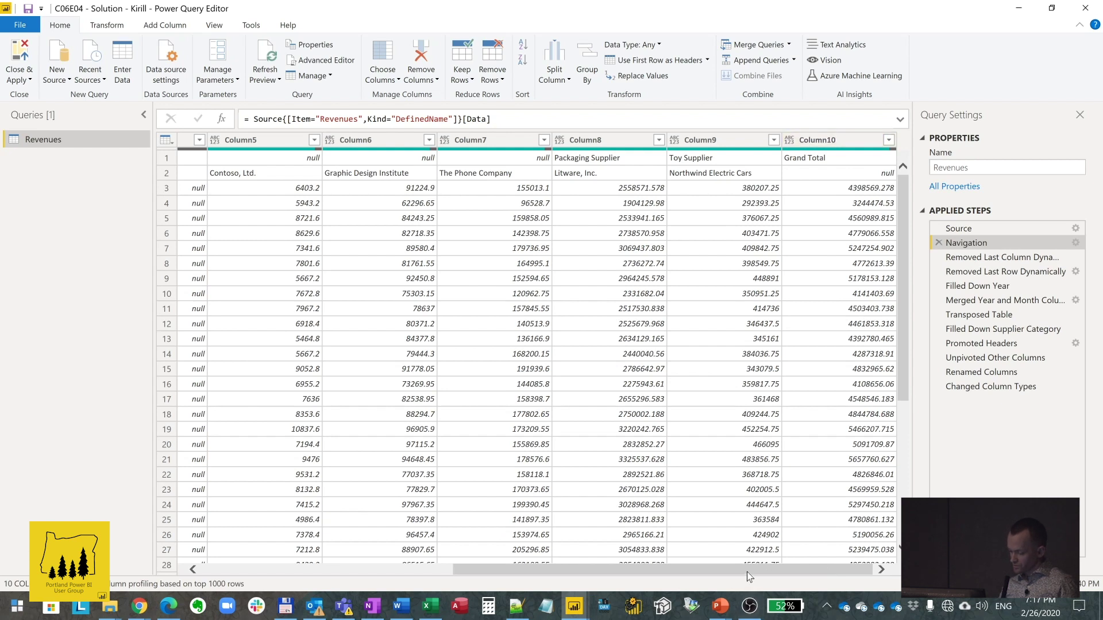
drag(747, 570, 430, 529)
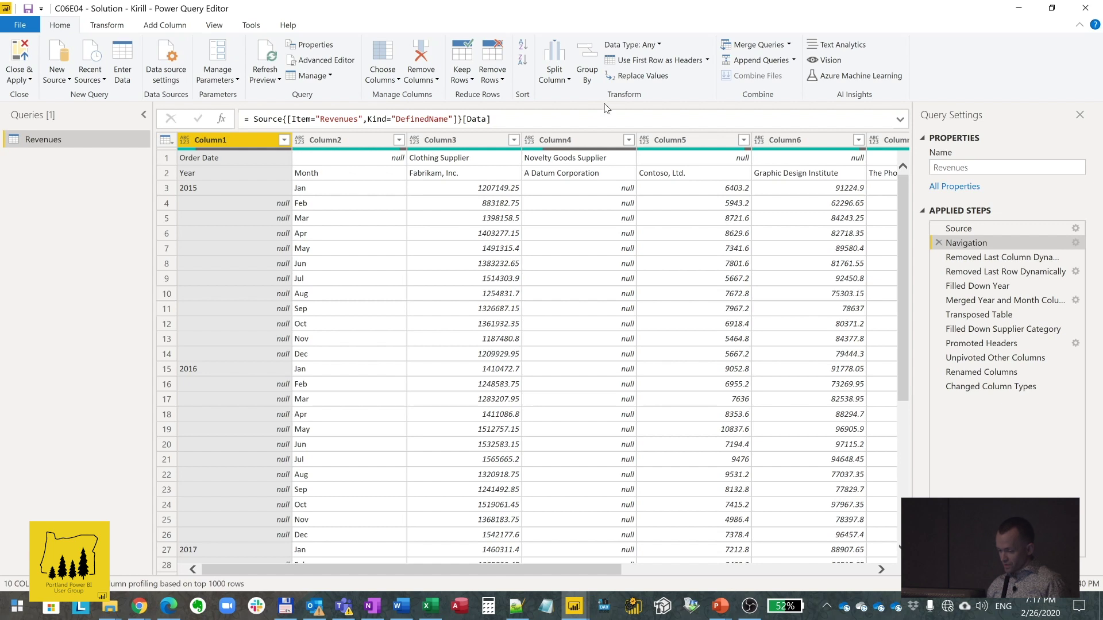
click(491, 80)
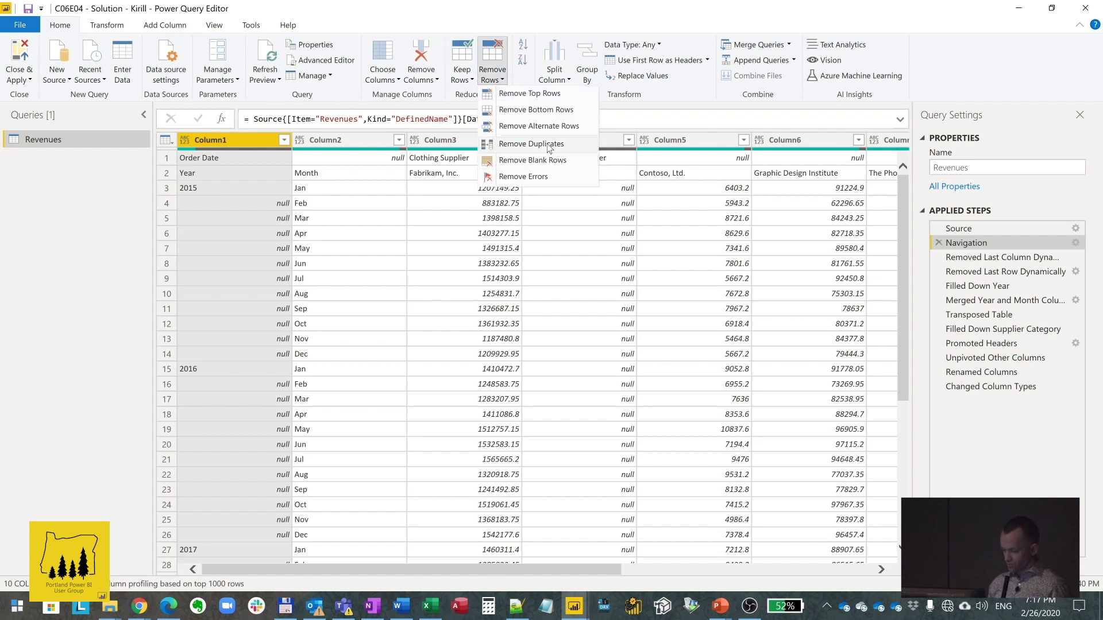
click(559, 110)
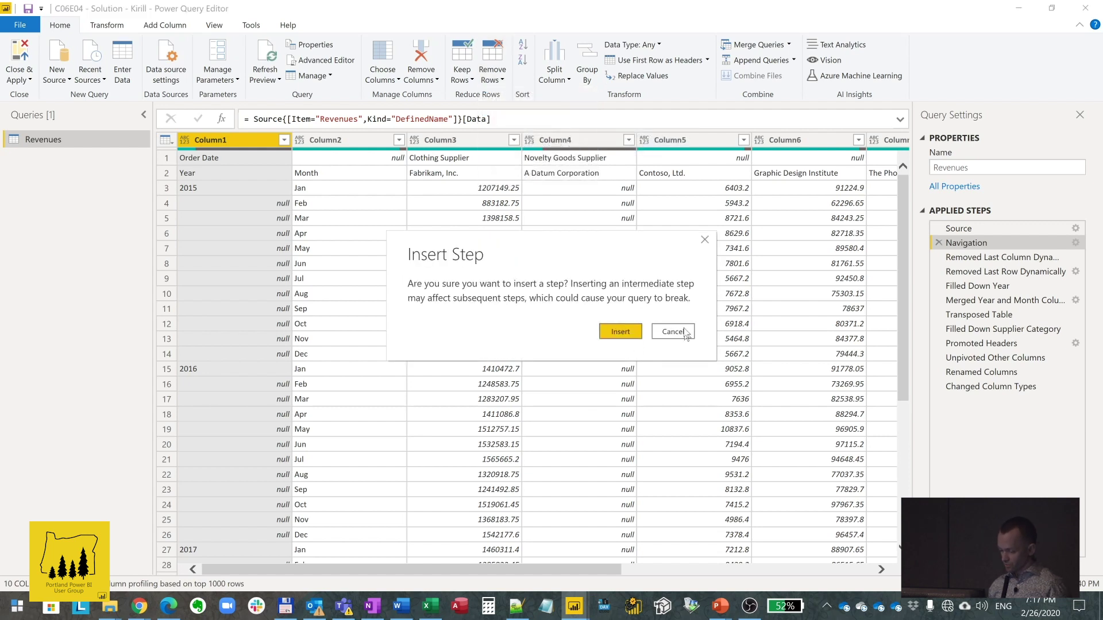
click(673, 332)
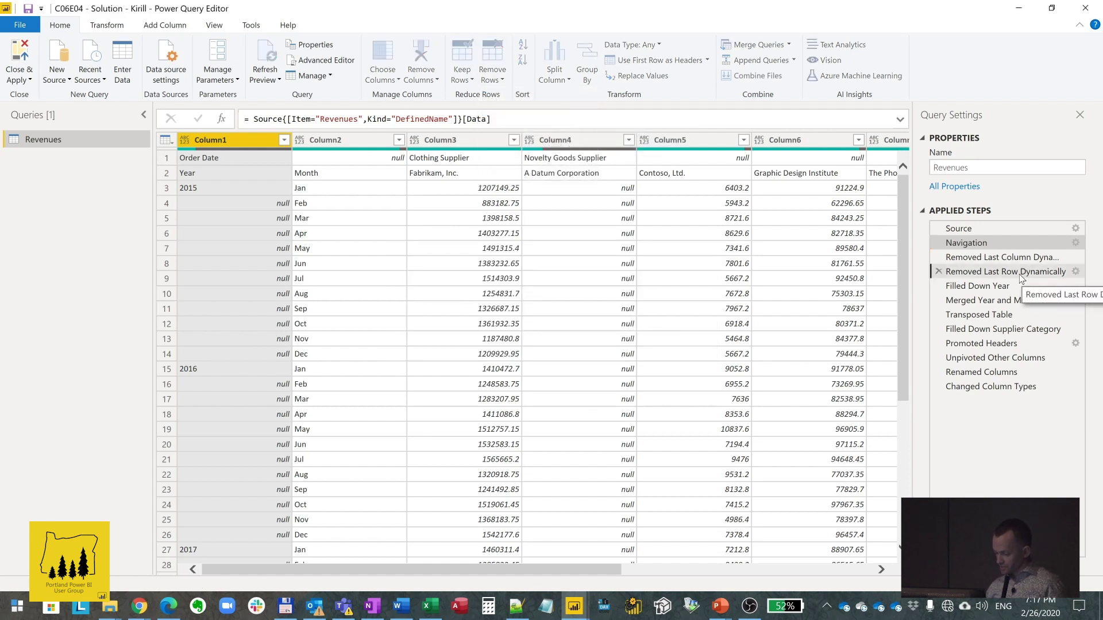
click(1021, 275)
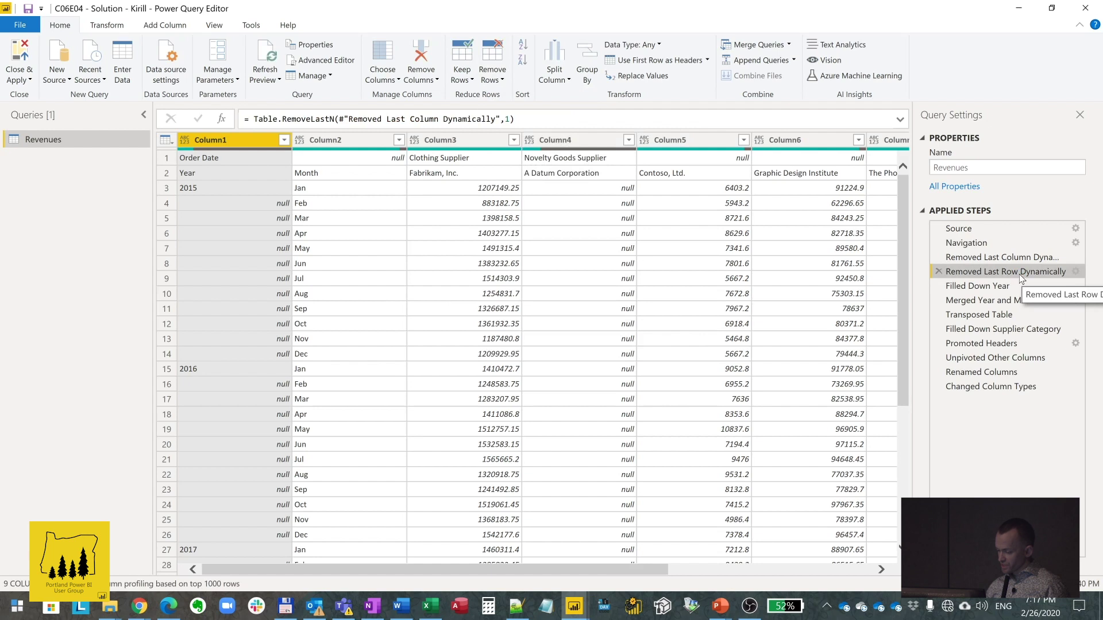
click(491, 76)
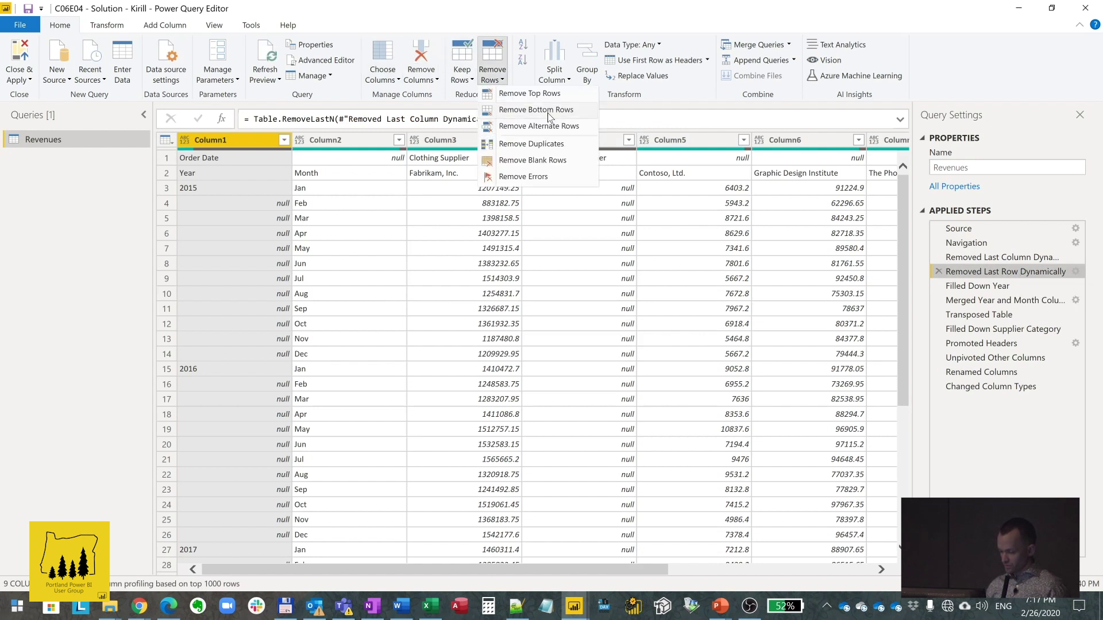
click(548, 112)
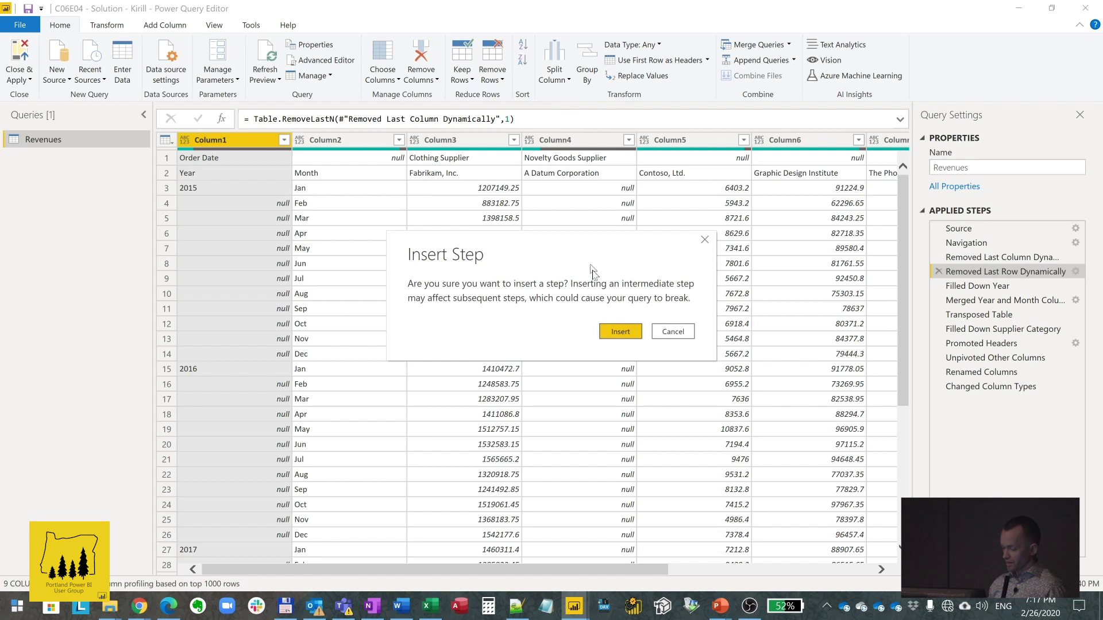
click(673, 332)
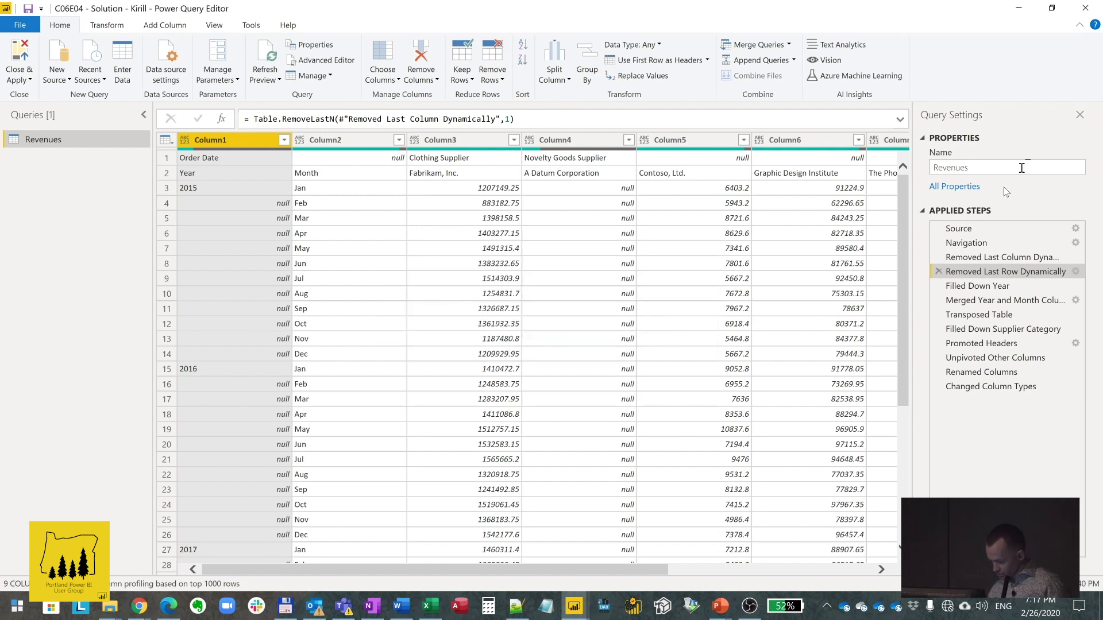
Check the settings of the Removed Last Row Dynamically step and view the last columns of its table
click(1077, 272)
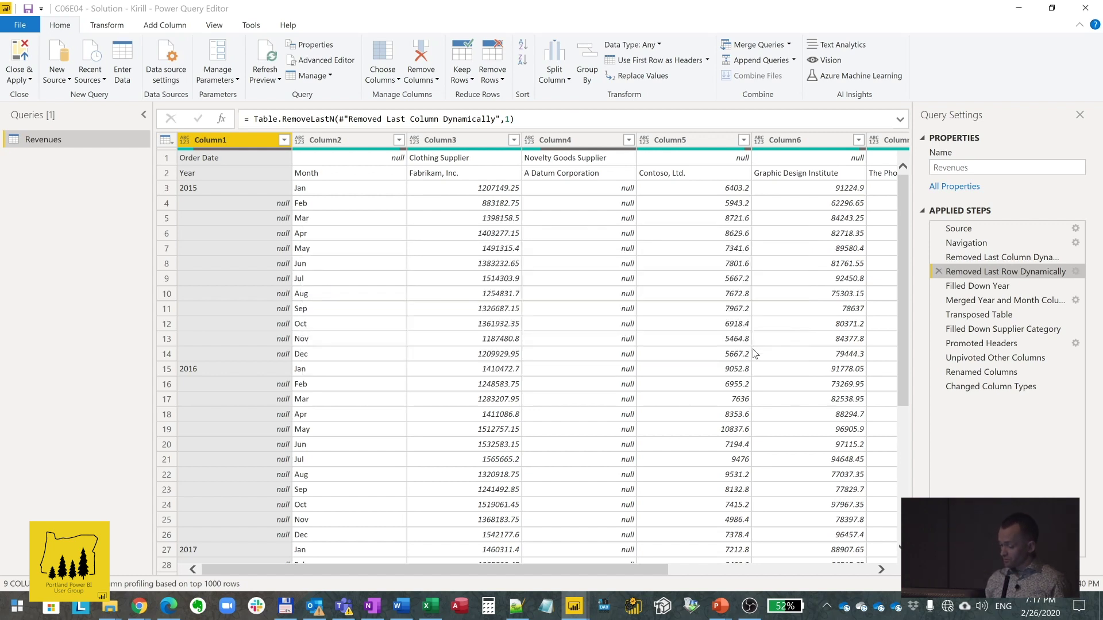
click(759, 347)
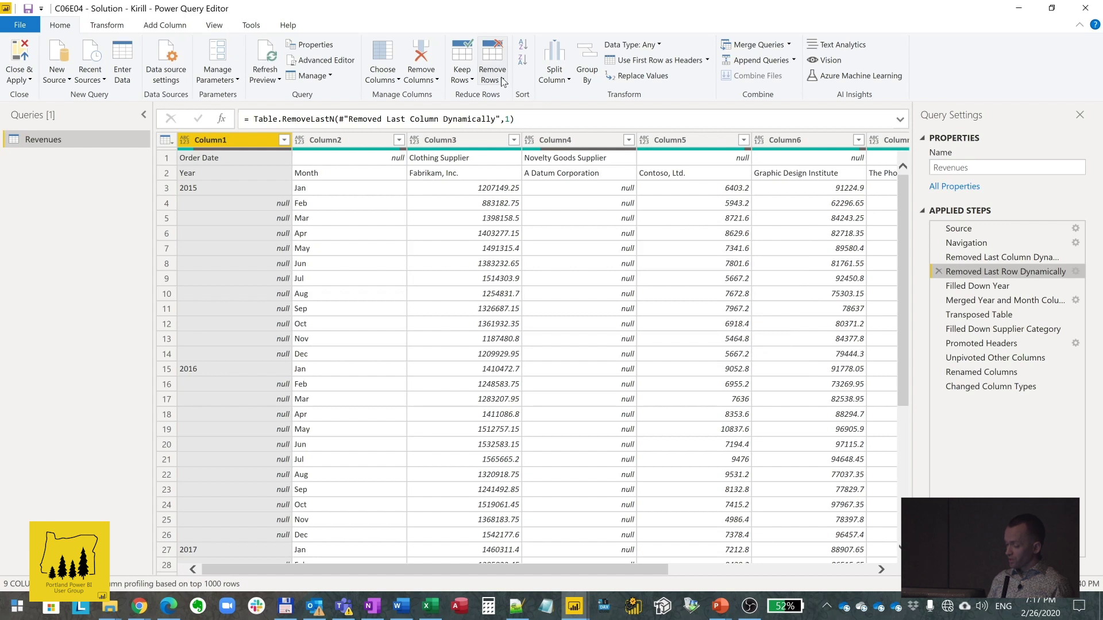
click(833, 571)
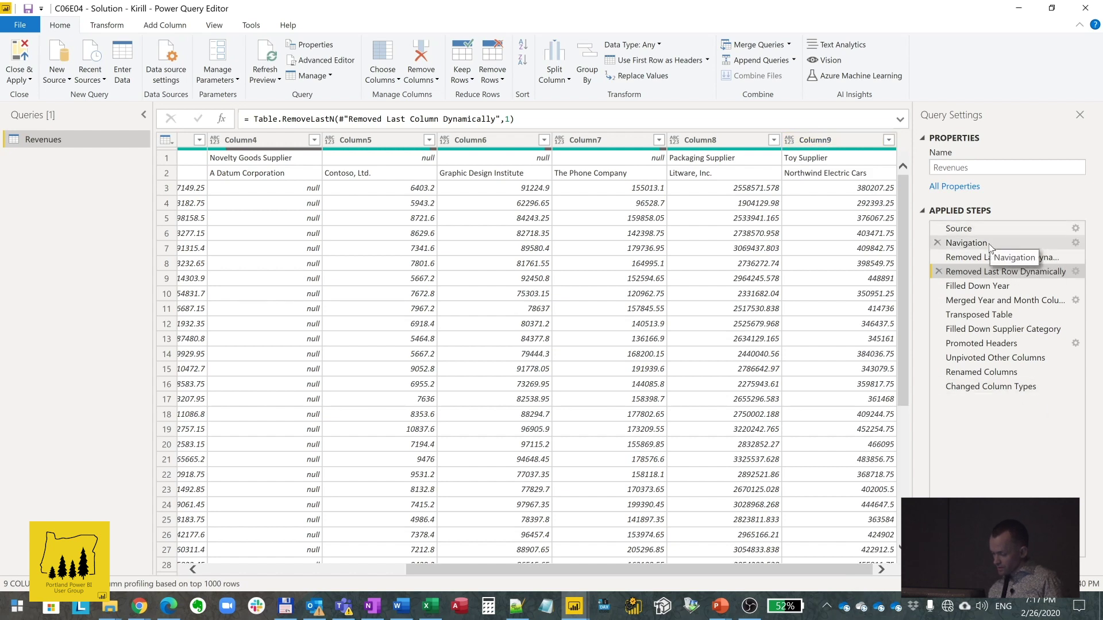
Select the Grand Total column, Column10, at the Navigation step and show the options for removing columns
click(1011, 243)
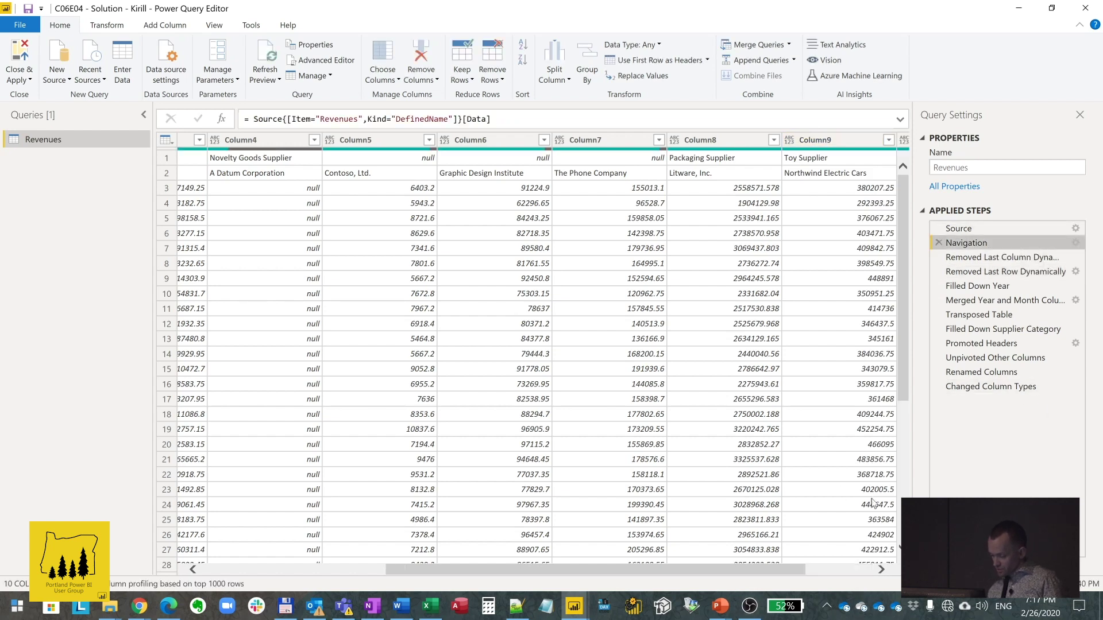
click(856, 570)
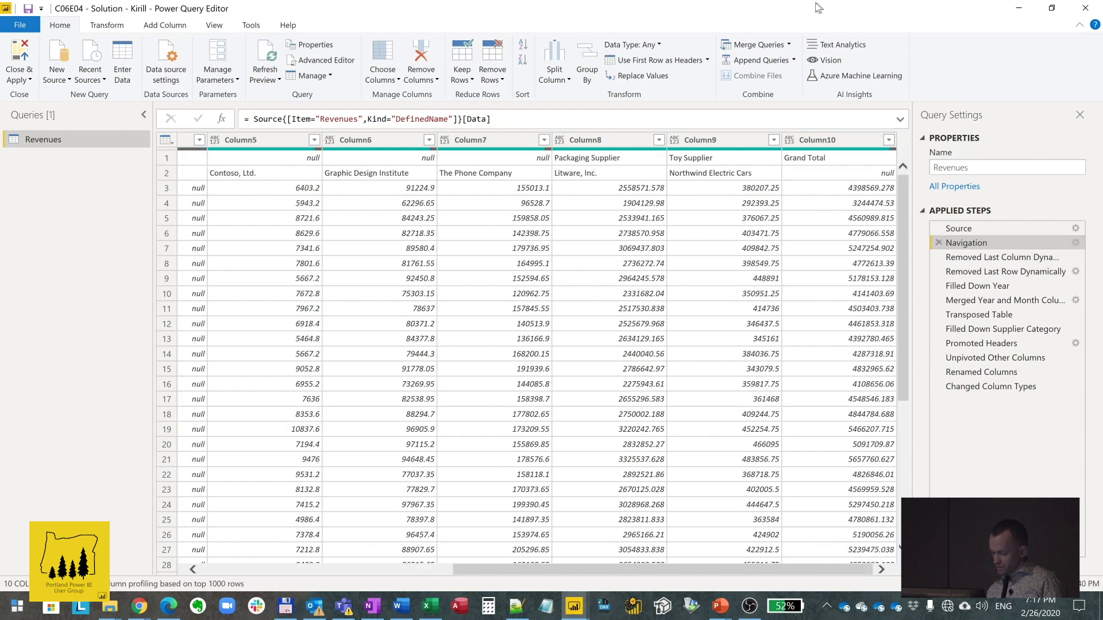
click(852, 140)
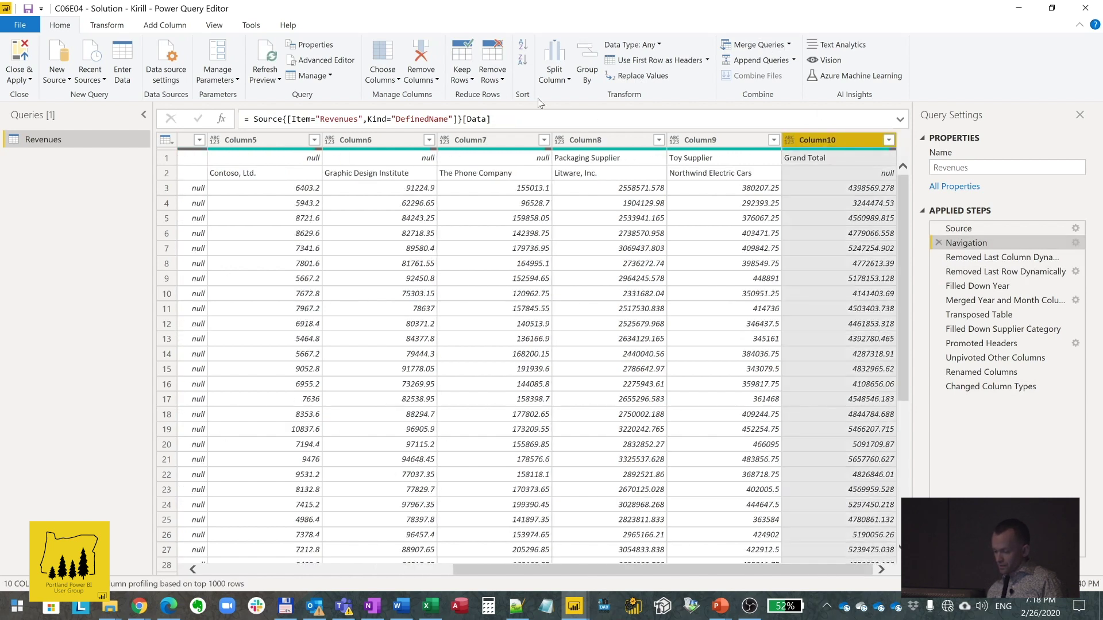
click(430, 81)
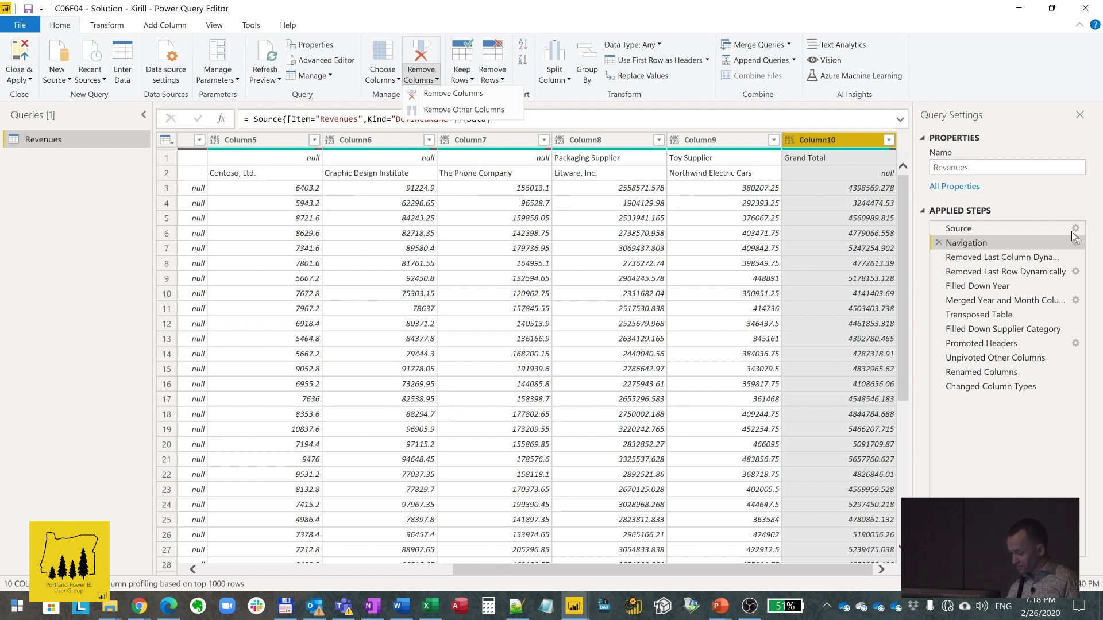
Compare the formulas of the Removed Last Column Dynamically and Removed Last Row Dynamically steps
click(1027, 261)
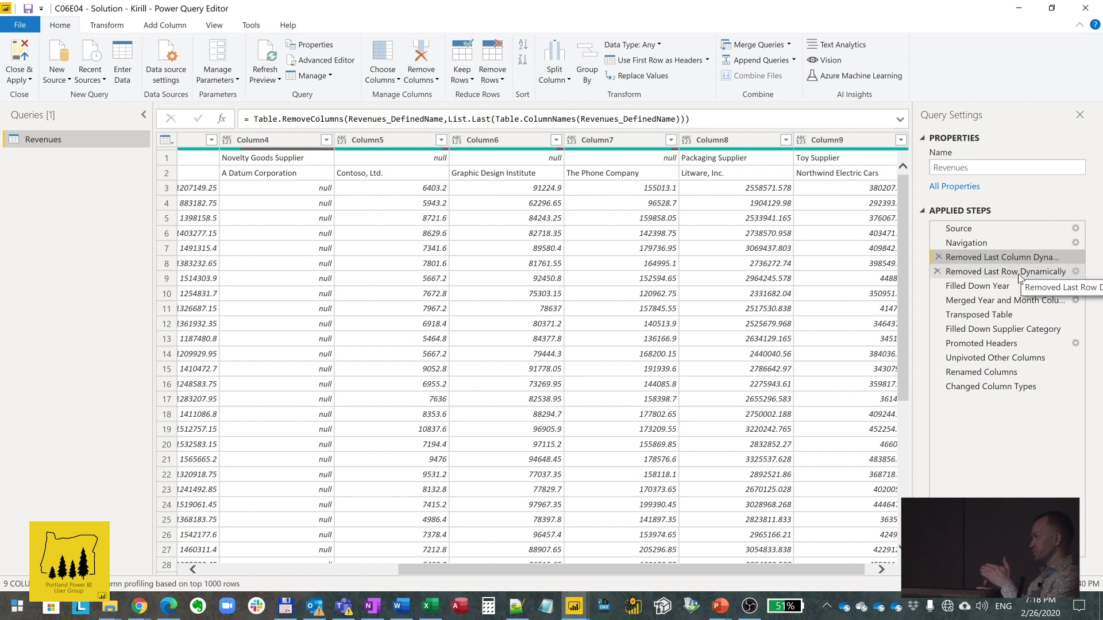
click(1019, 277)
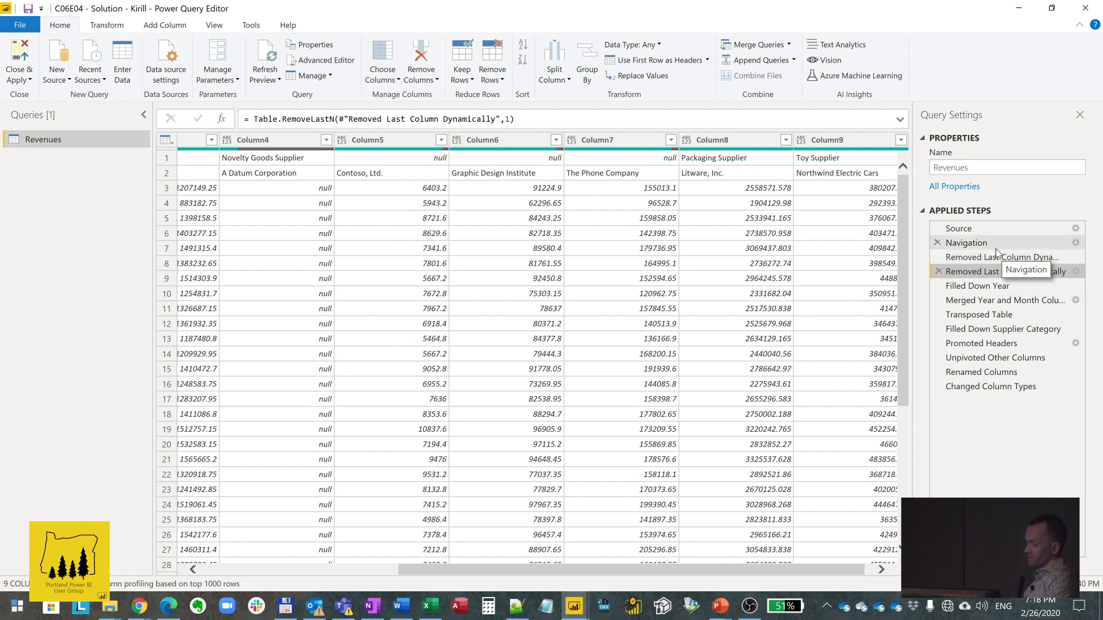
click(995, 259)
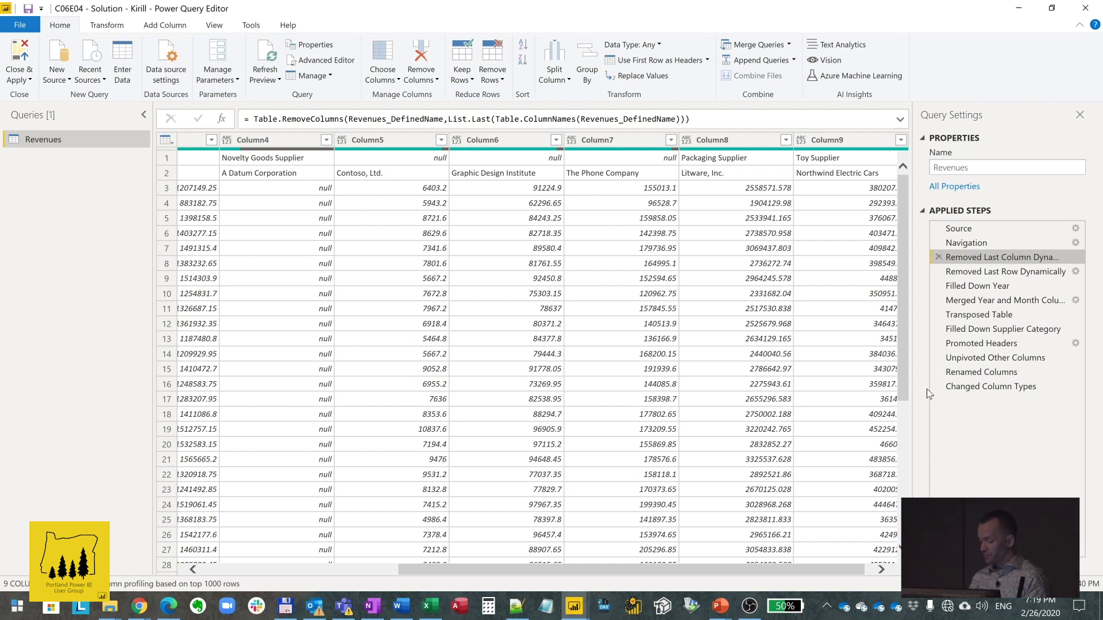
View the Removed Last Row Dynamically step, and switch to File Explorer to open the source workbook C06E04.xlsx in Excel
click(1004, 273)
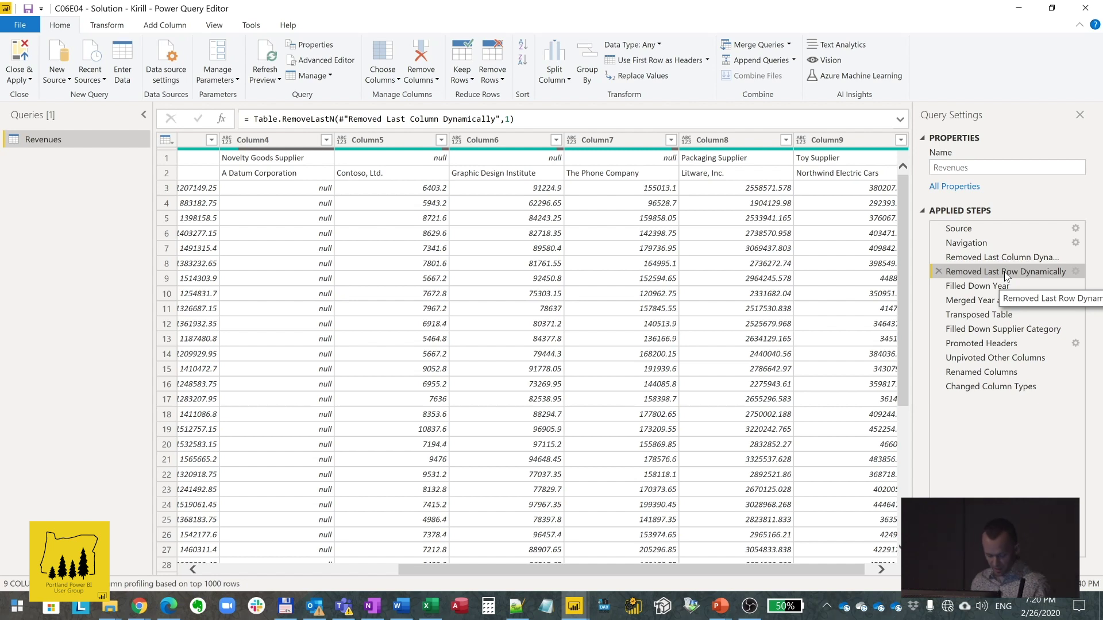
key(alt+Tab)
key(alt+Tab)
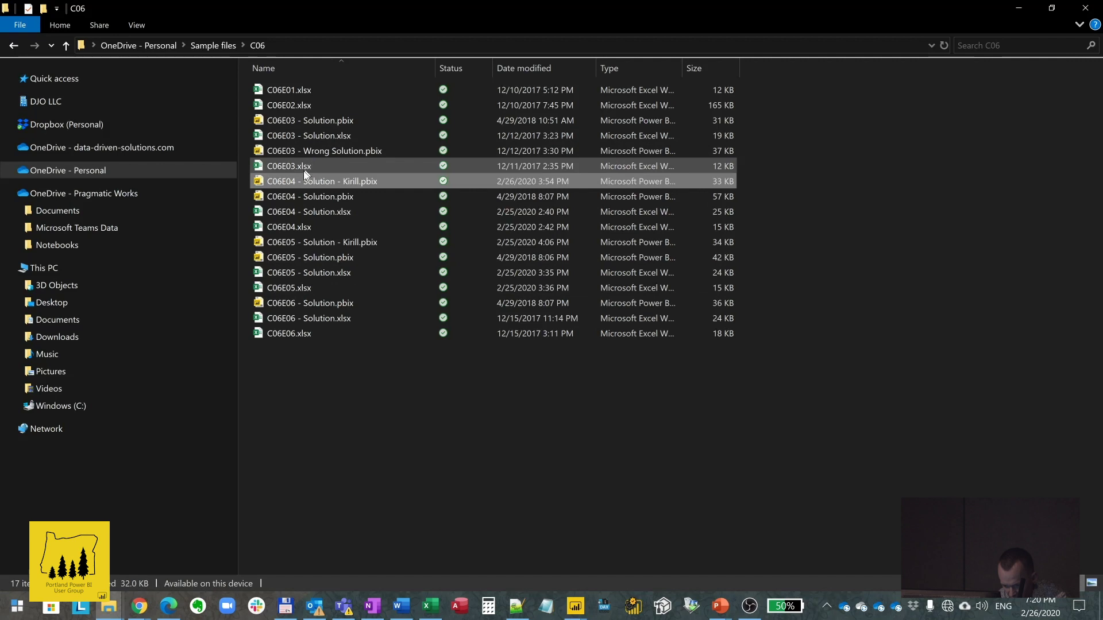
double_click(292, 224)
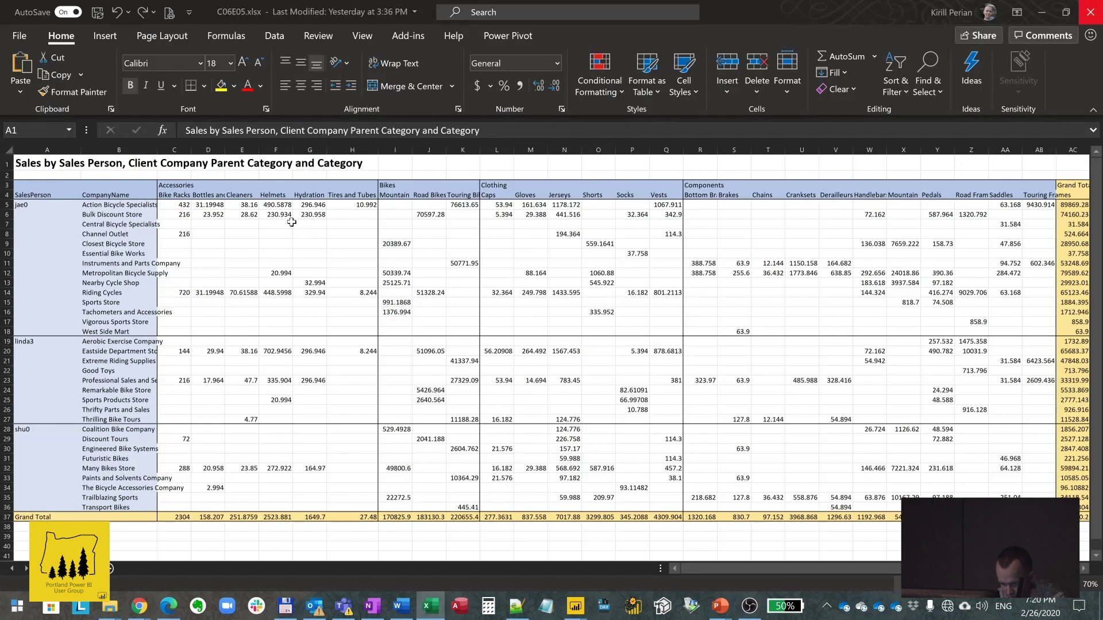
click(184, 233)
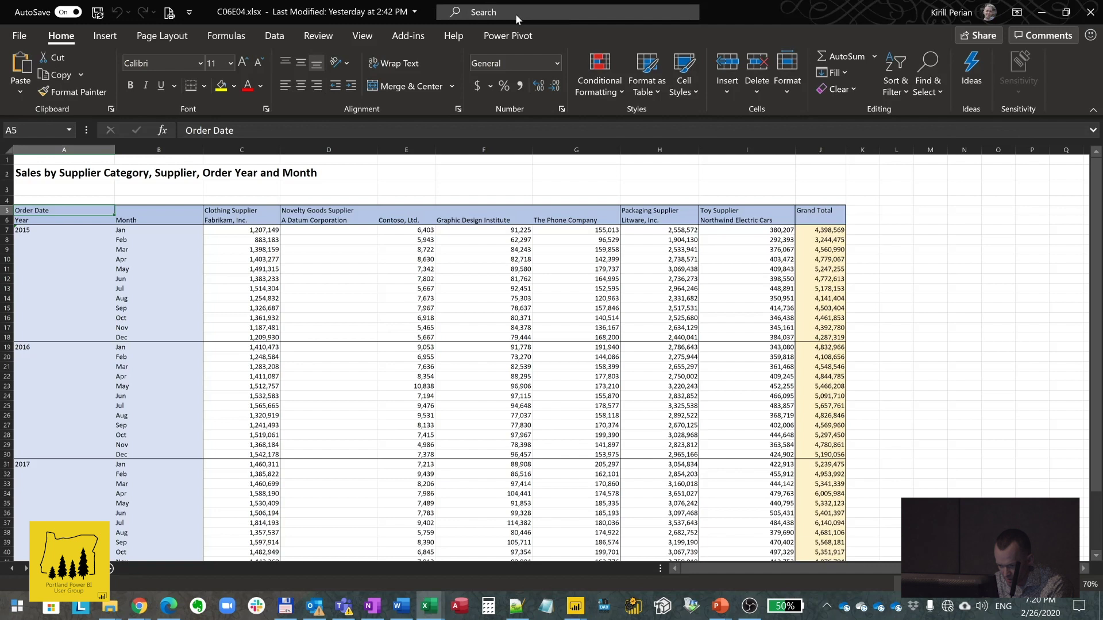
Look up the Revenues defined name in Name Manager and check which sheet range it refers to, without changing it
click(516, 16)
text(Name)
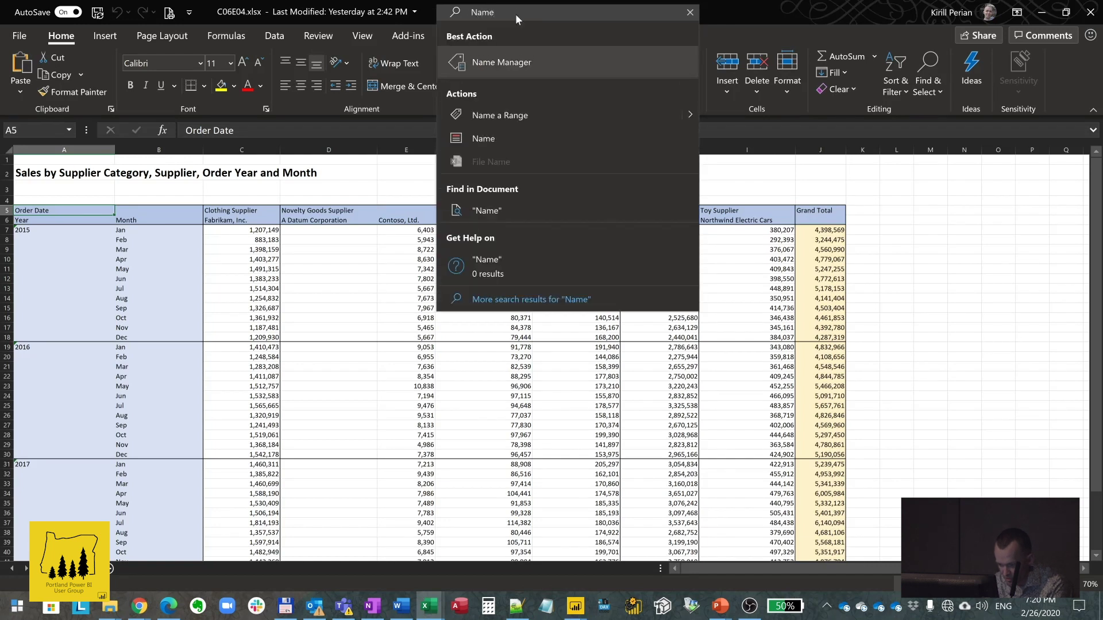
key(Escape)
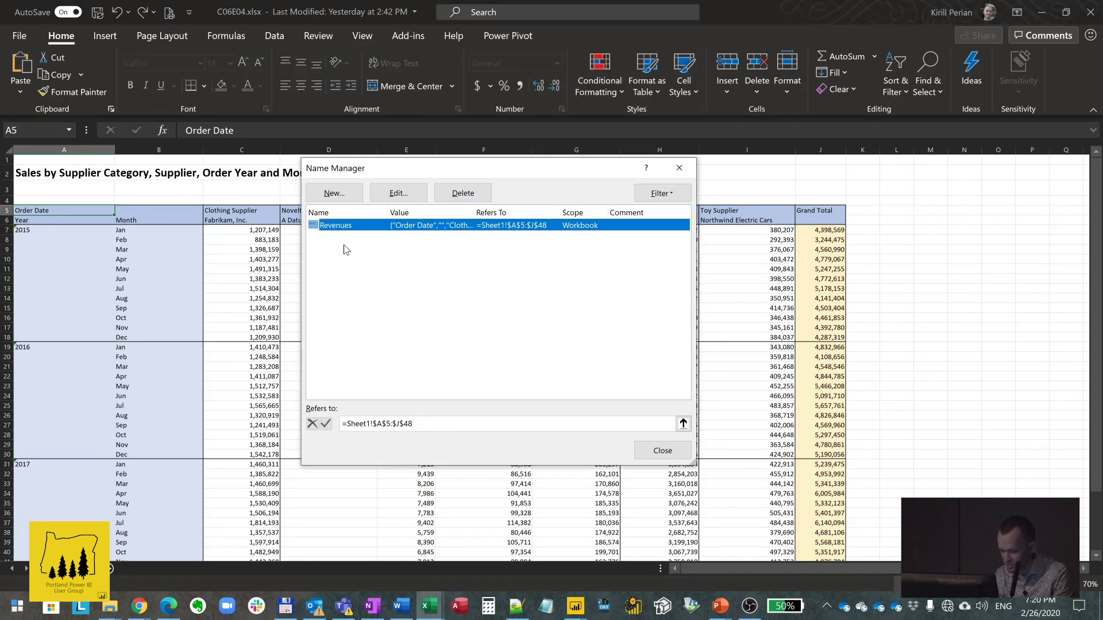
click(397, 193)
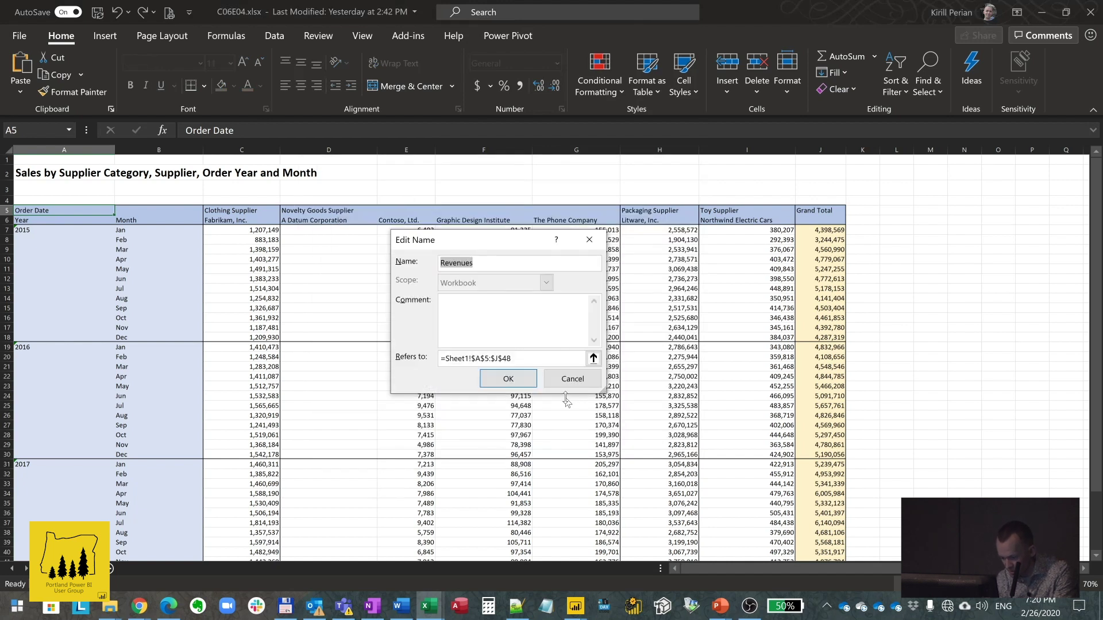
click(577, 361)
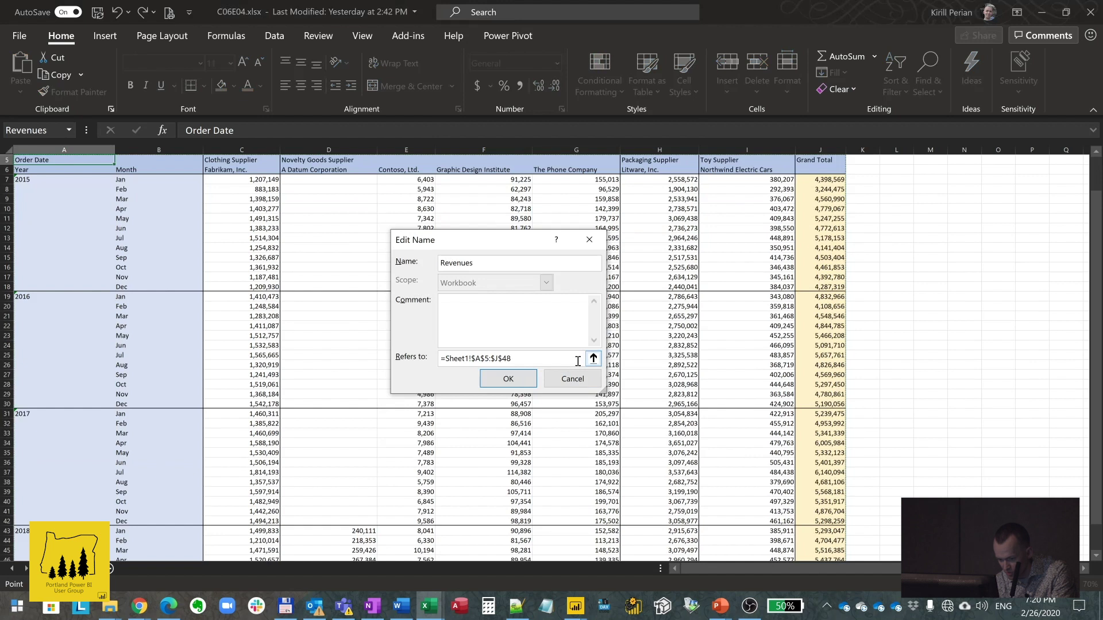
drag(1101, 251, 1101, 325)
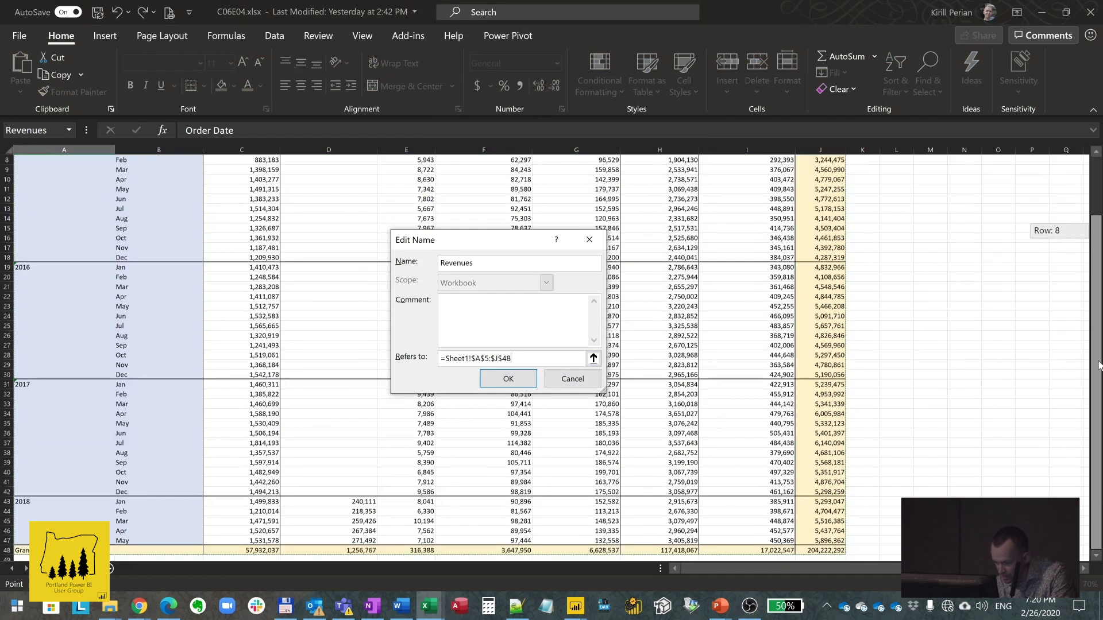
drag(1099, 278, 1100, 184)
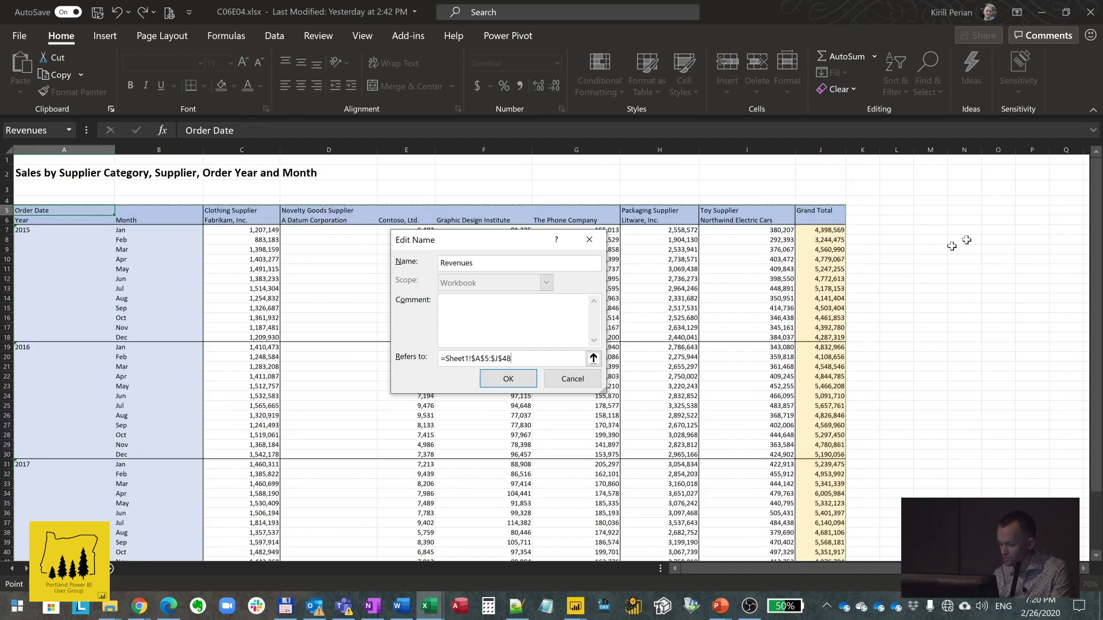
click(587, 384)
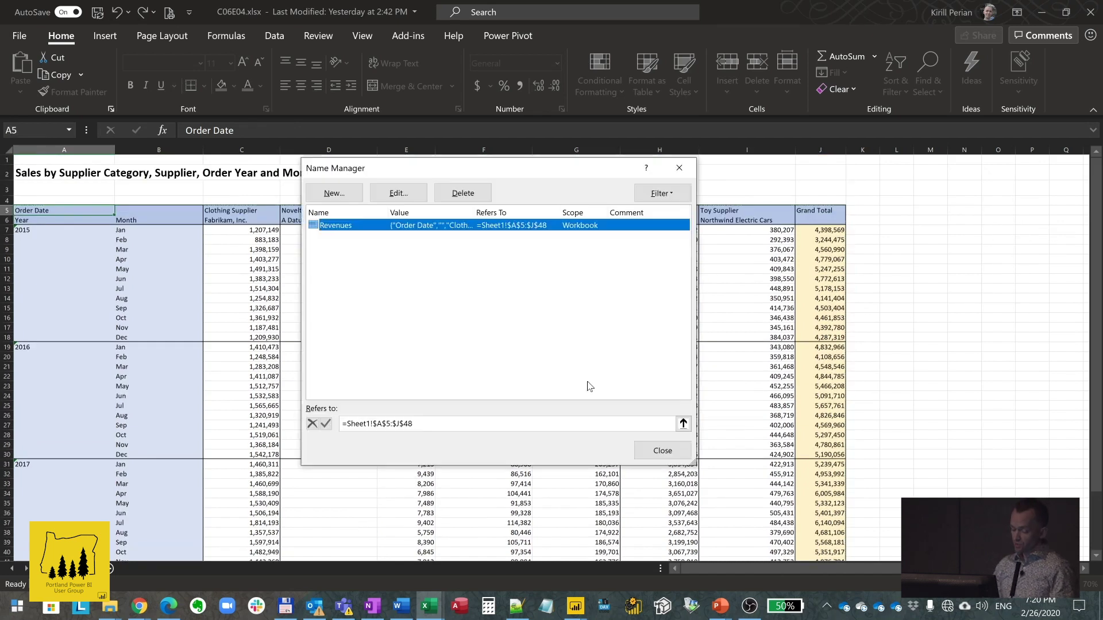
click(663, 451)
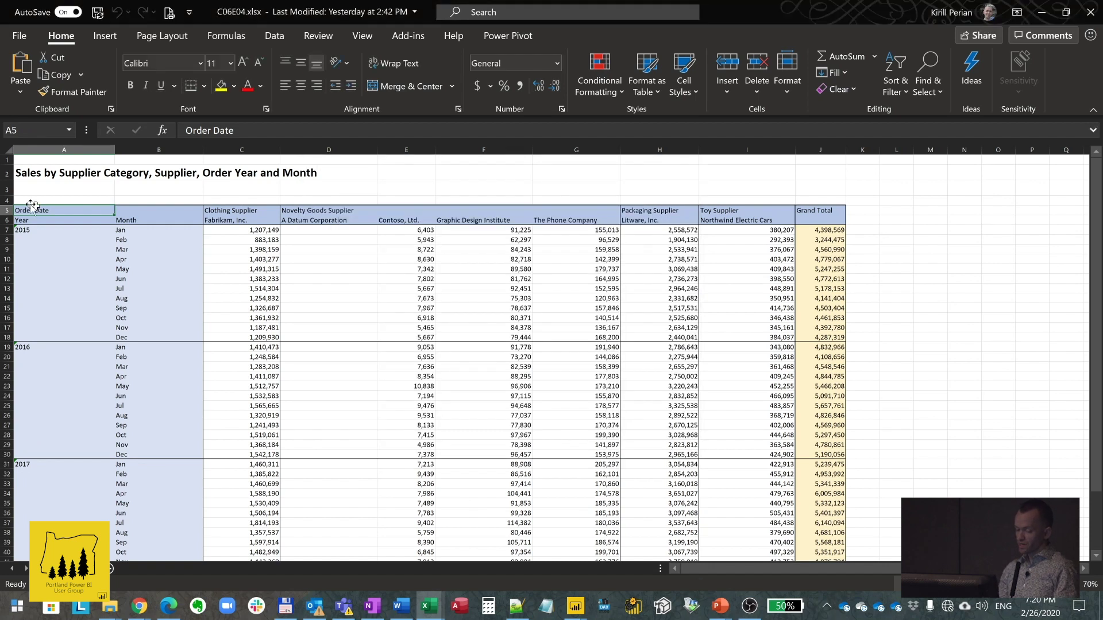
Select the report title in cell A2, and return to the Power Query Editor to view the table's first columns
click(31, 171)
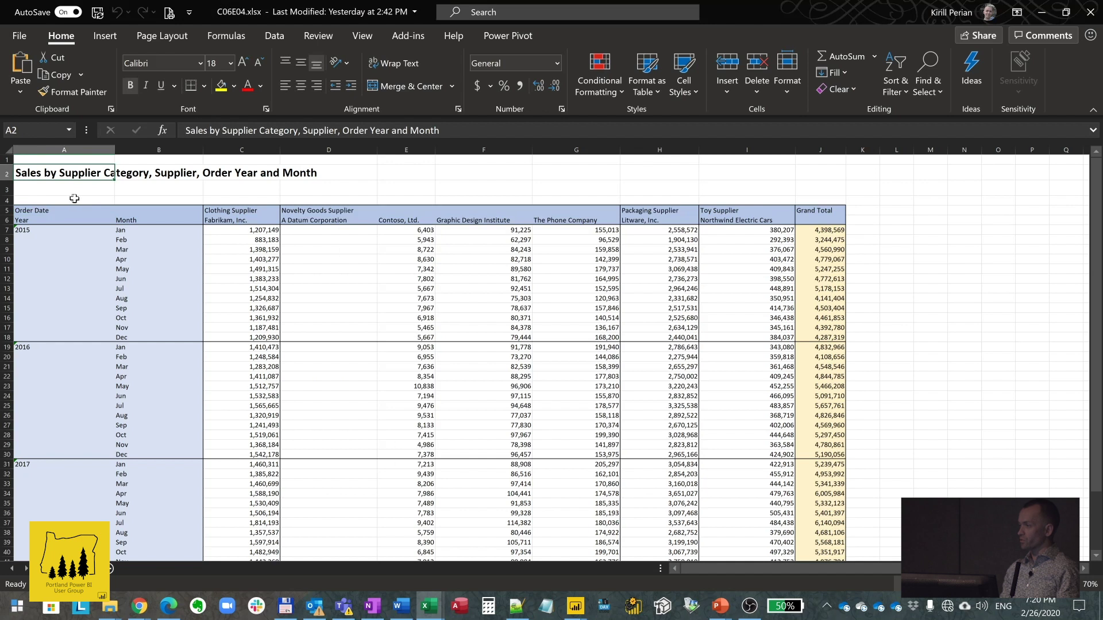
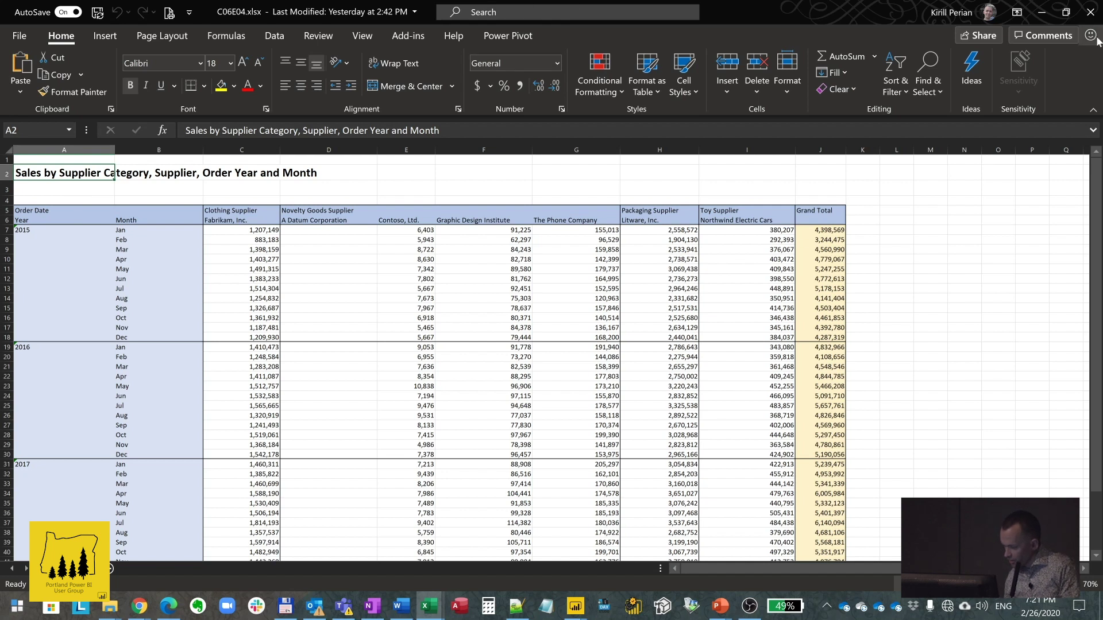
key(ctrl+Tab)
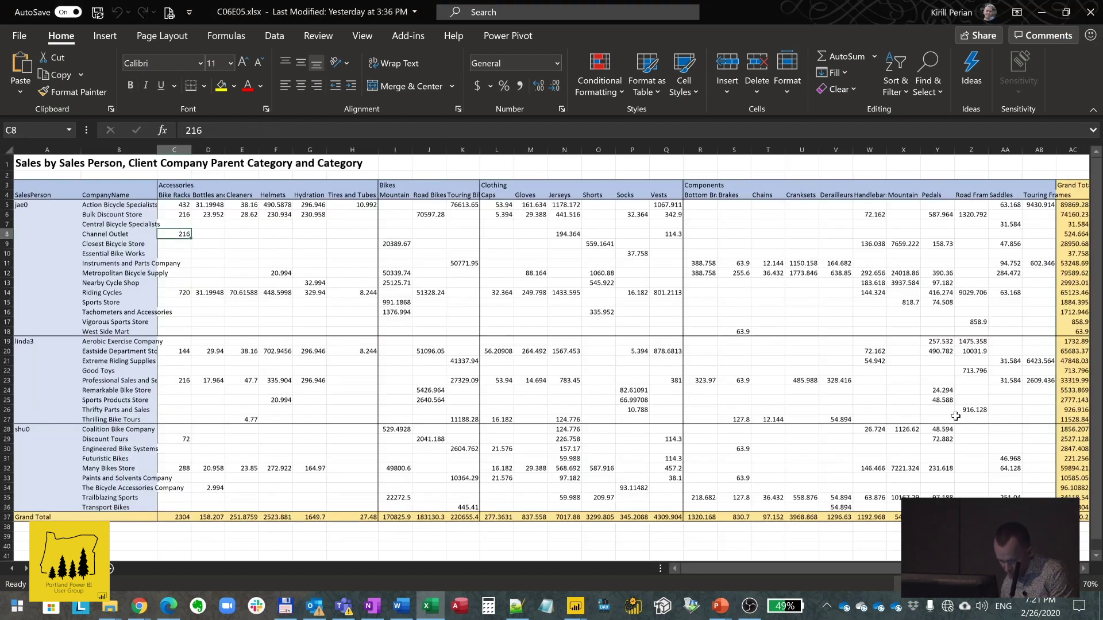
key(alt+Tab)
key(Tab)
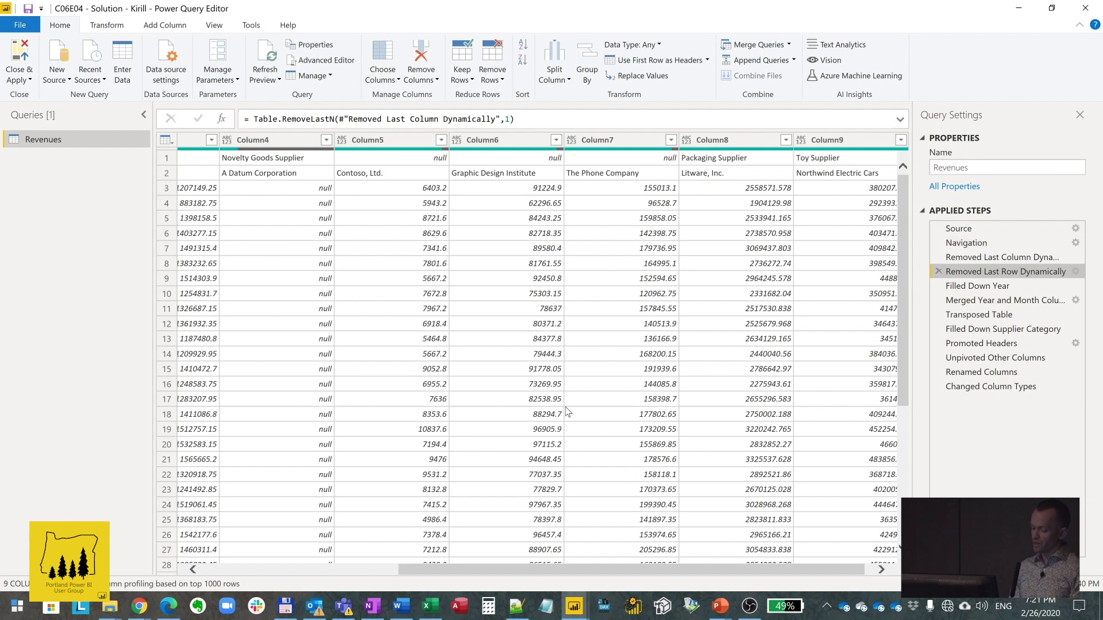
click(310, 570)
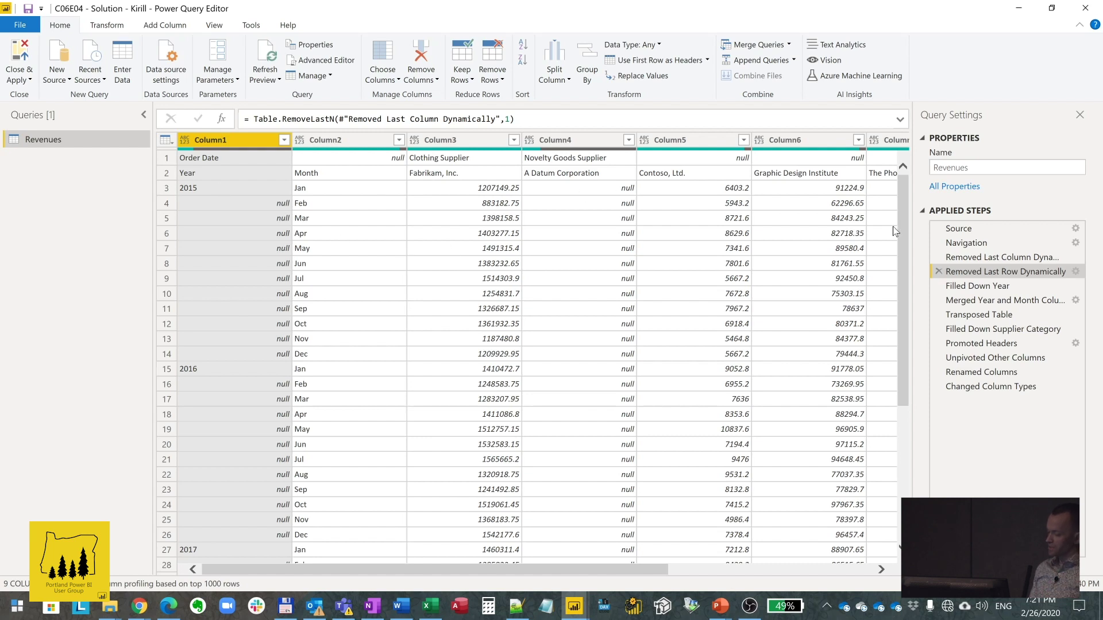
View the Filled Down Year step and show the Fill options for Column1
click(994, 286)
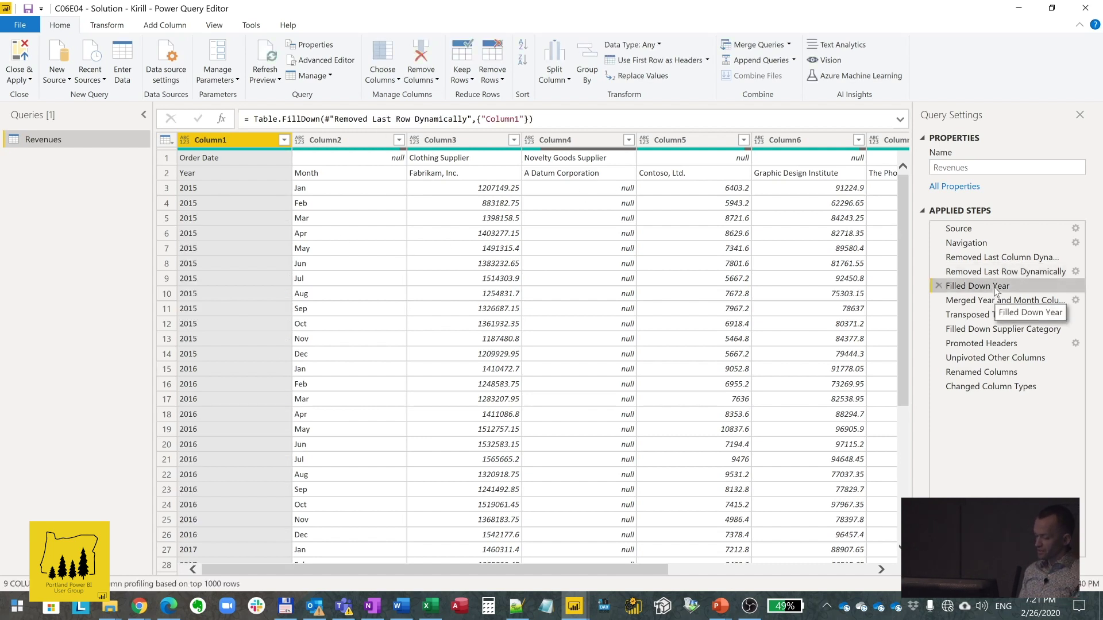
click(107, 26)
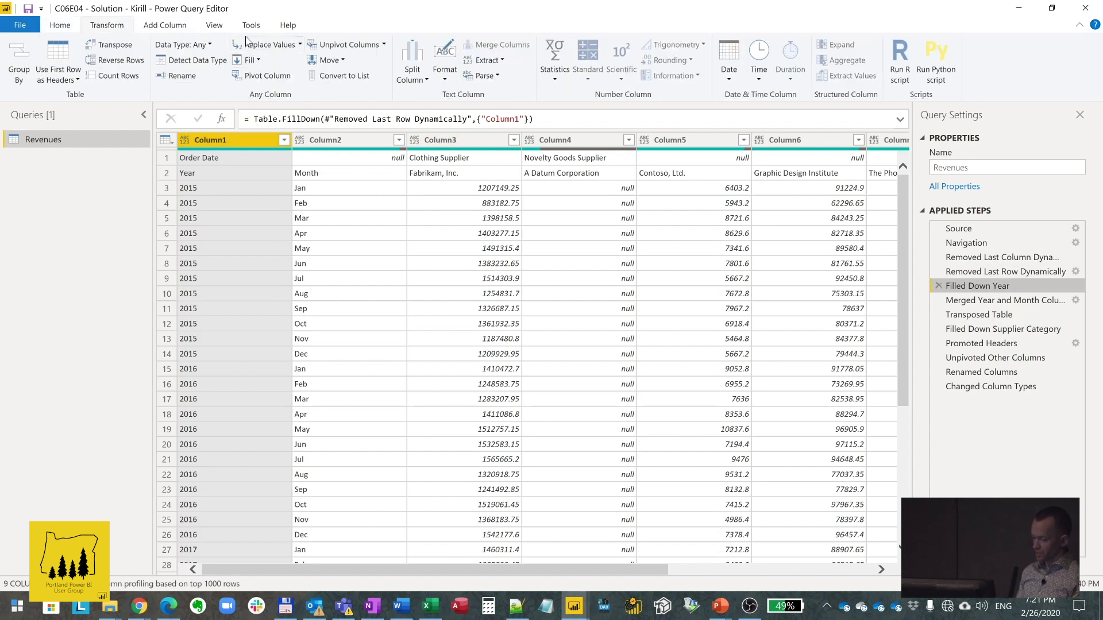
click(253, 60)
click(341, 17)
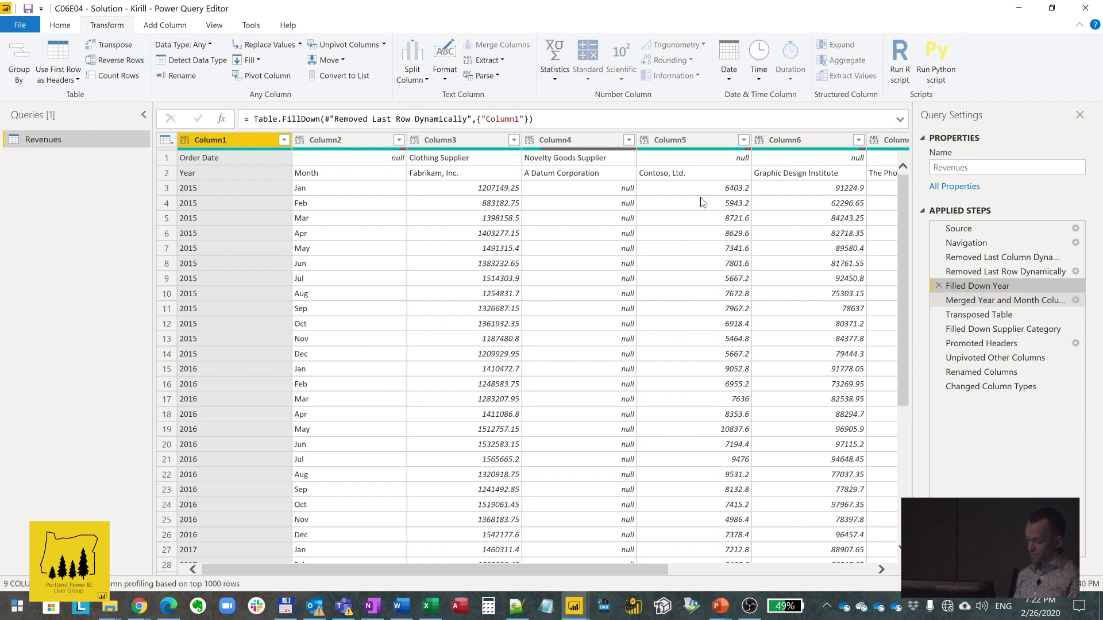
Select Column1 and Column2 together, and check the separator options in the settings of the Merged Year and Month Columns step
click(327, 141)
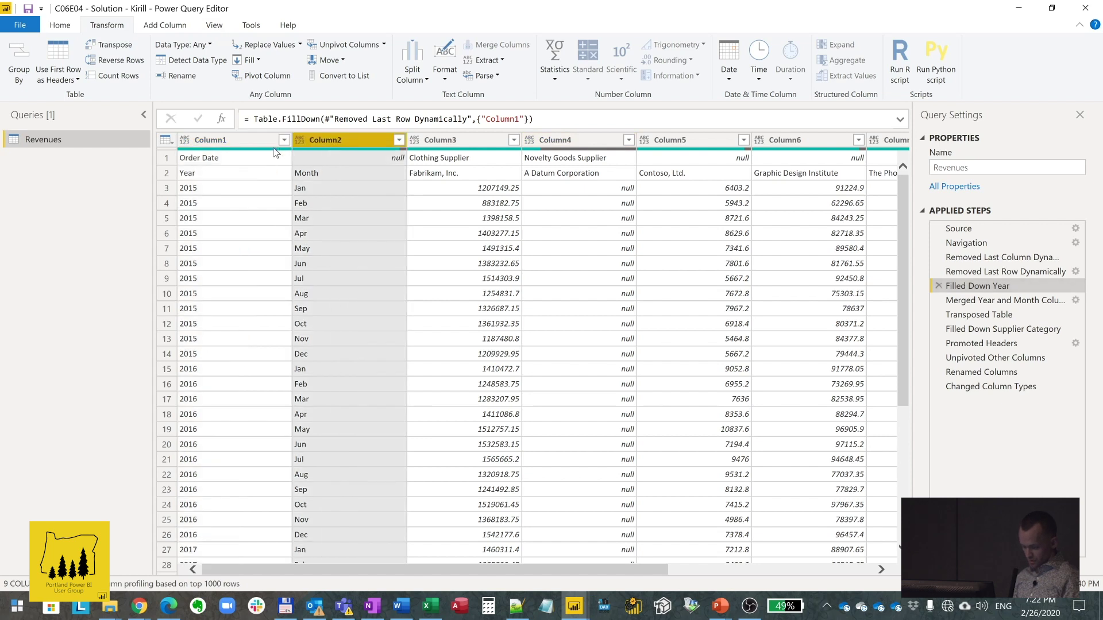
click(254, 139)
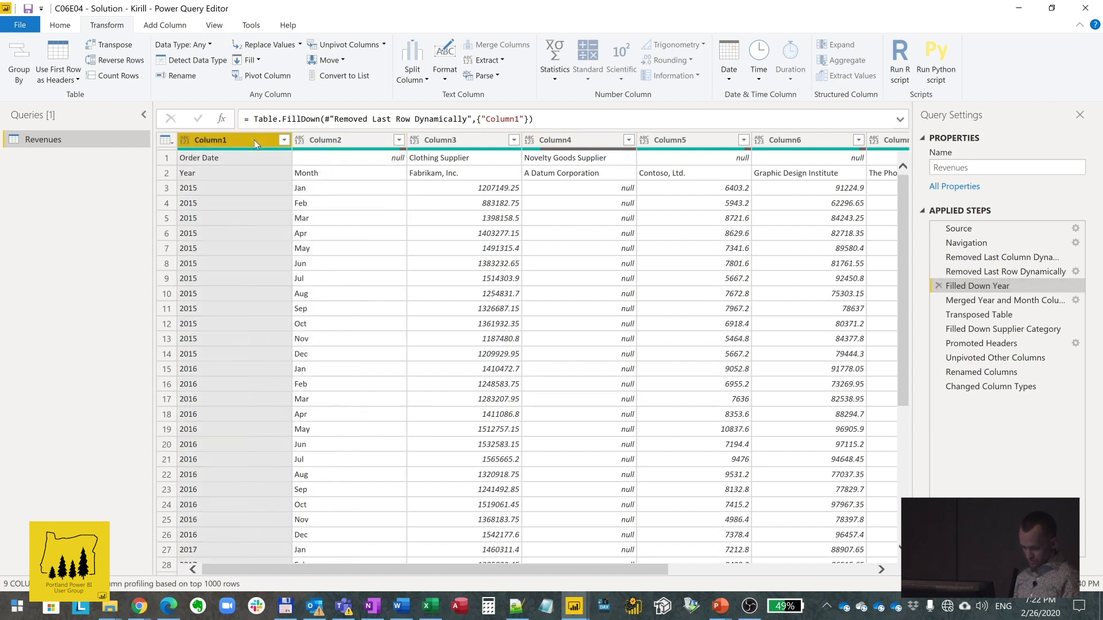
ctrl+click(314, 139)
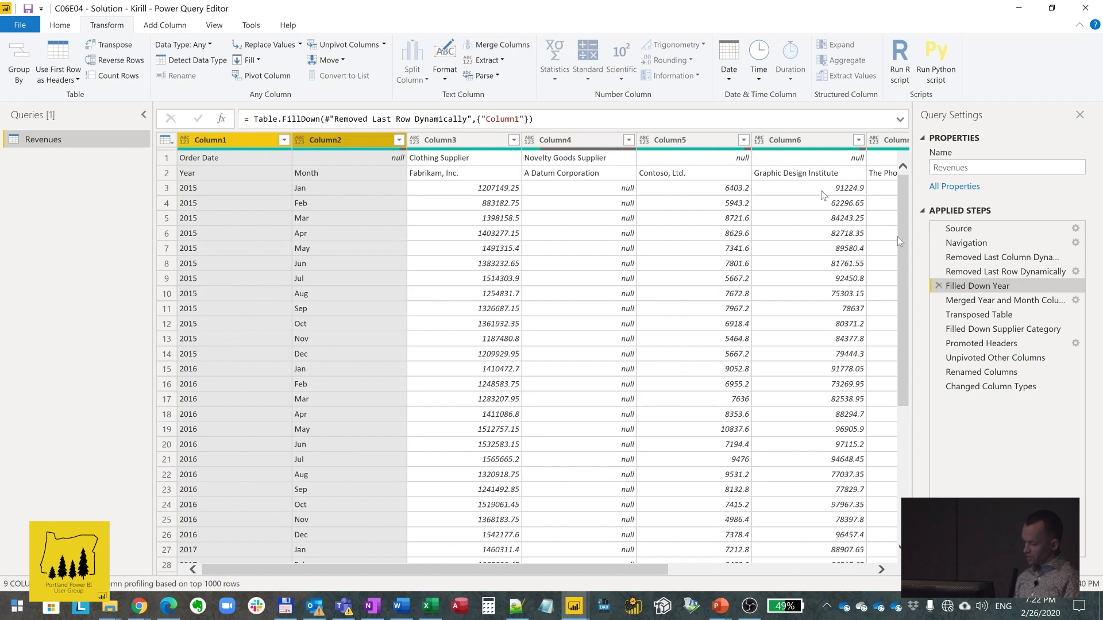
click(1076, 301)
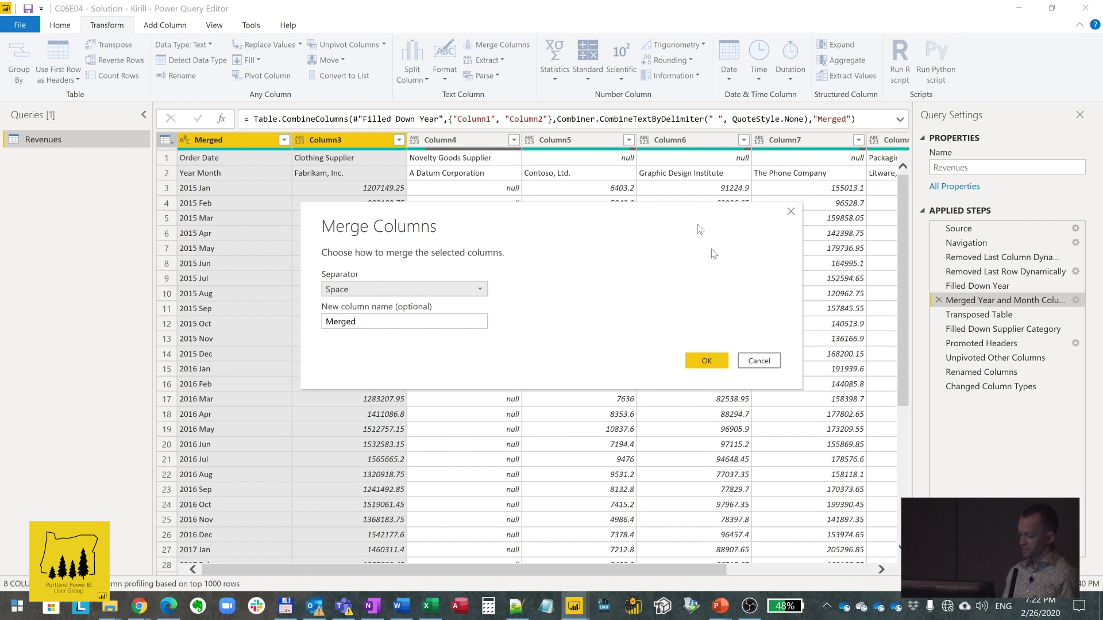
click(467, 292)
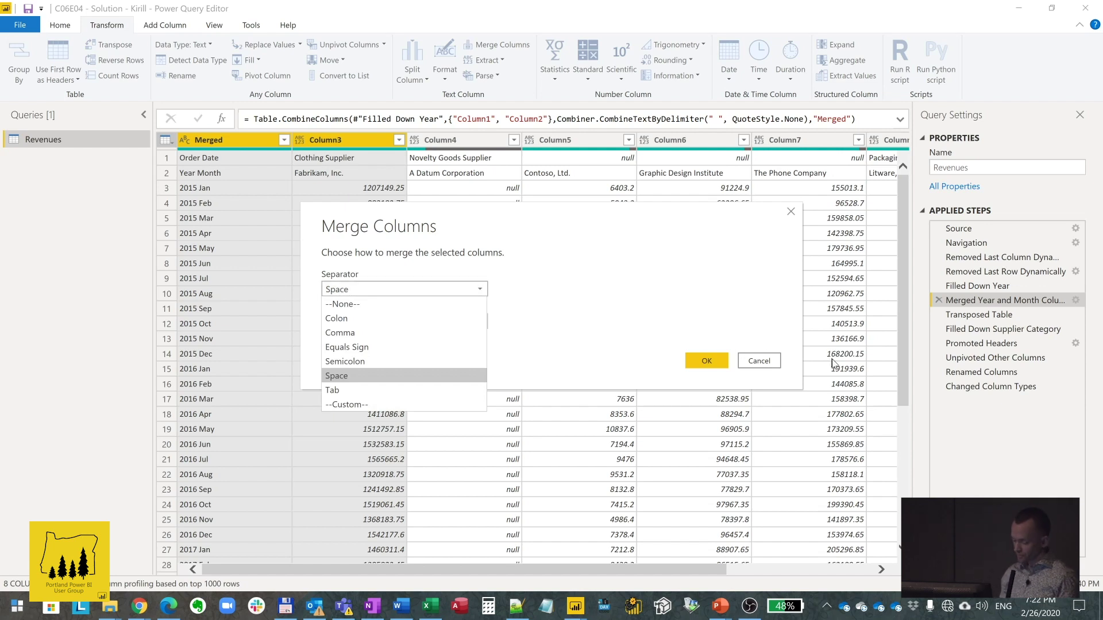
click(758, 361)
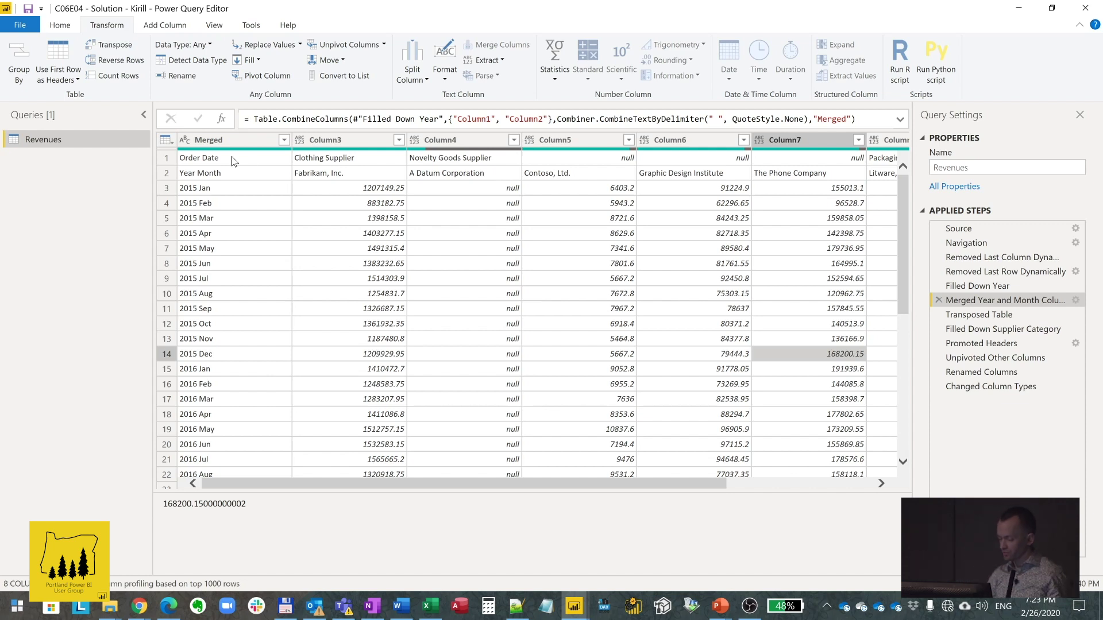
Examine the table at the Transposed Table, Filled Down Supplier Category and Promoted Headers steps in turn
click(976, 315)
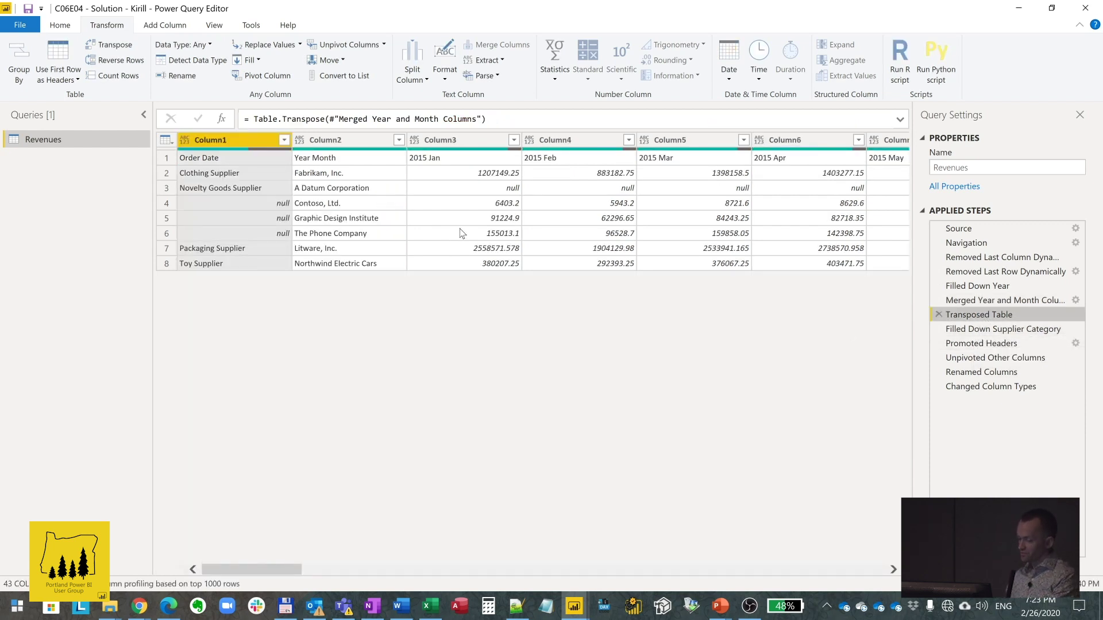
click(976, 329)
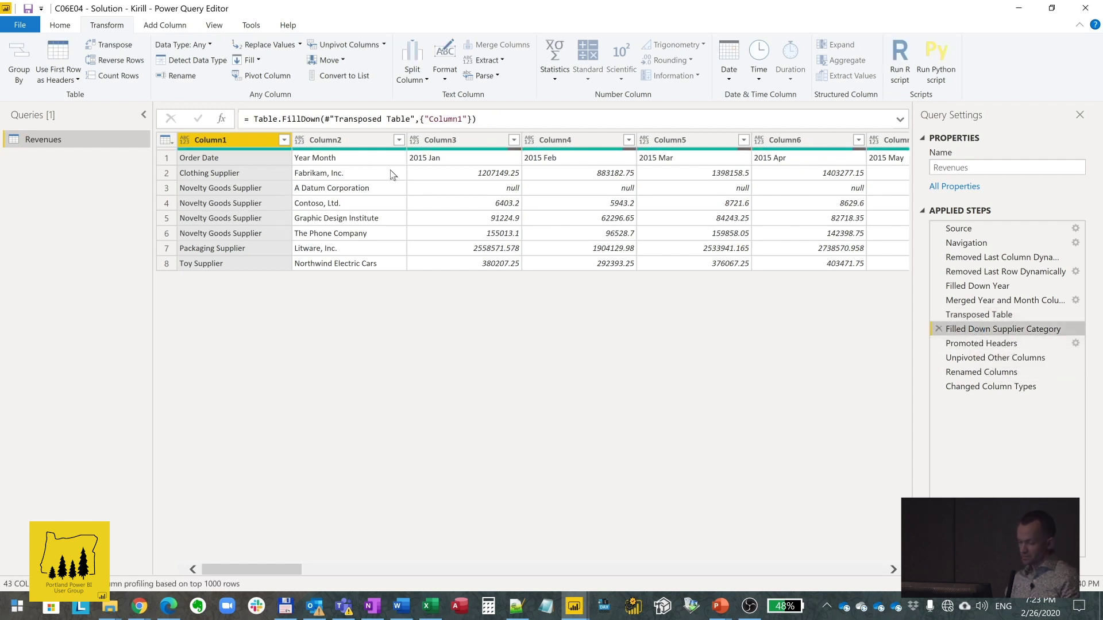
click(1020, 344)
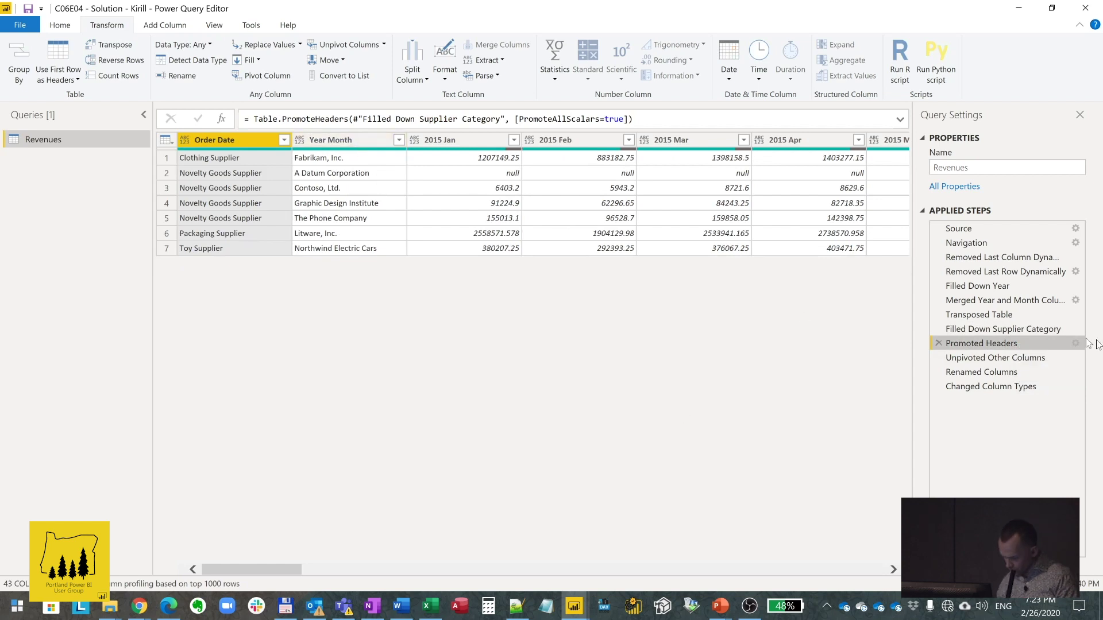
click(1006, 360)
click(1006, 345)
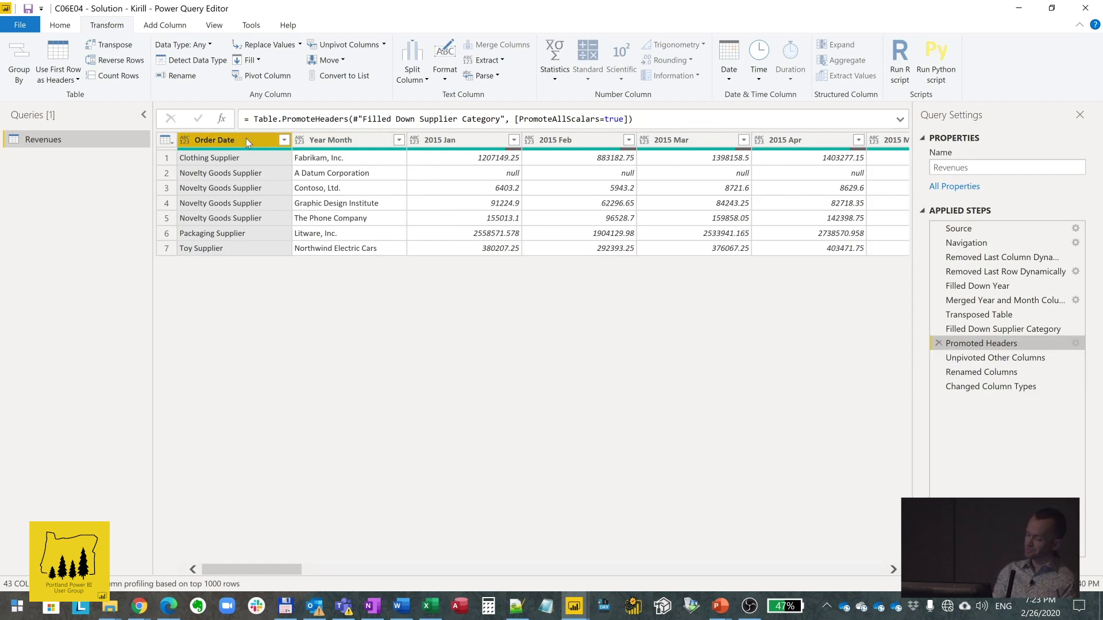
Select the Order Date and Year Month columns at Promoted Headers, and view the Unpivoted Other Columns and Renamed Columns steps
click(322, 142)
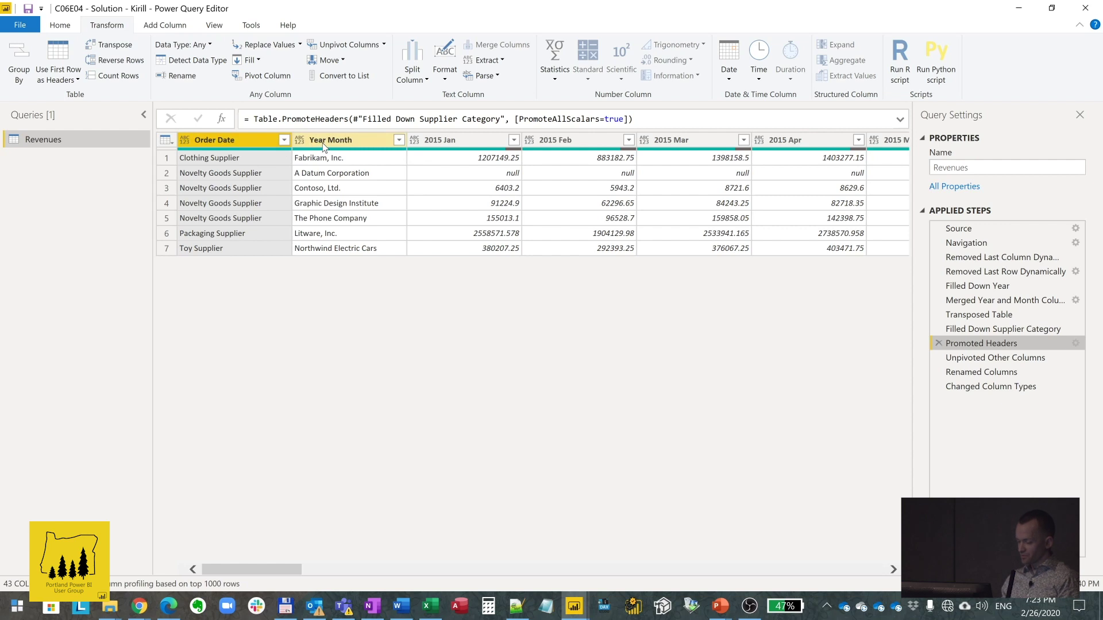
click(255, 144)
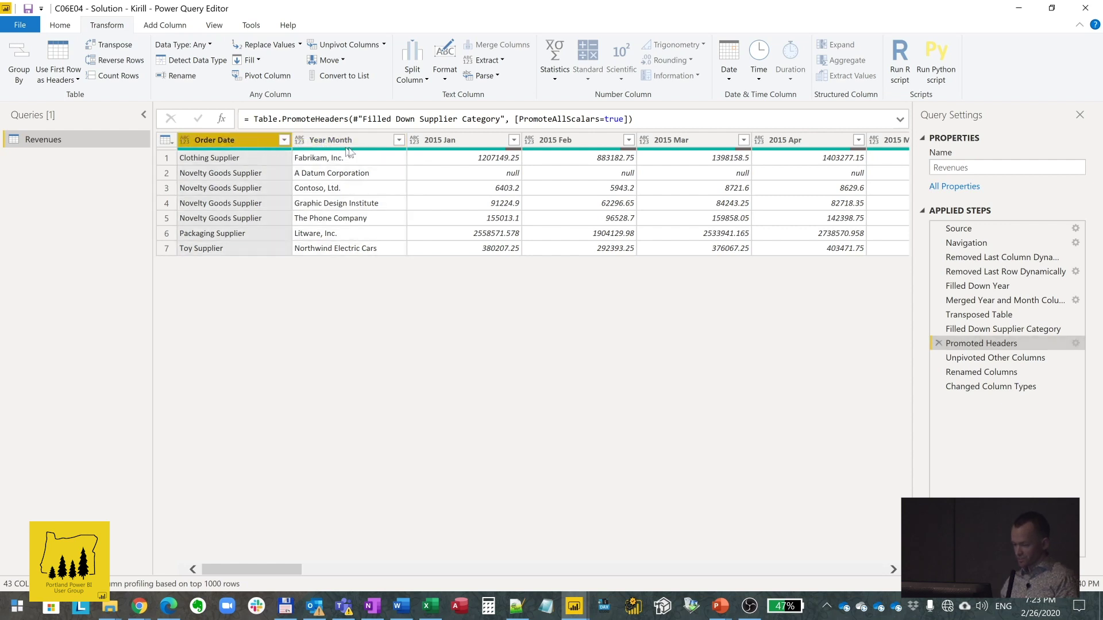
ctrl+click(368, 140)
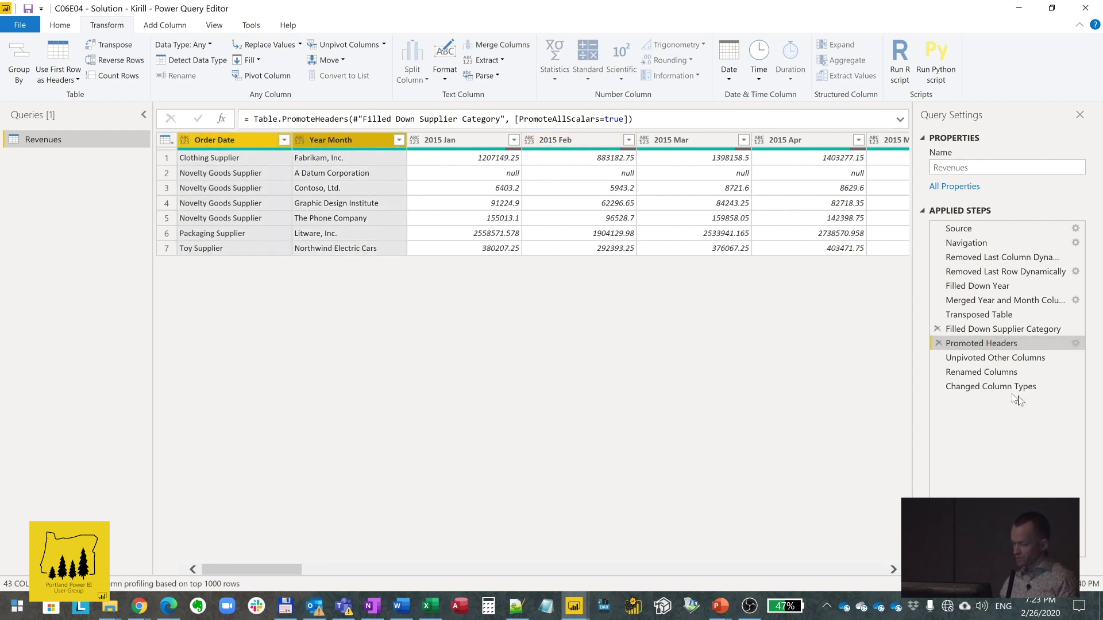
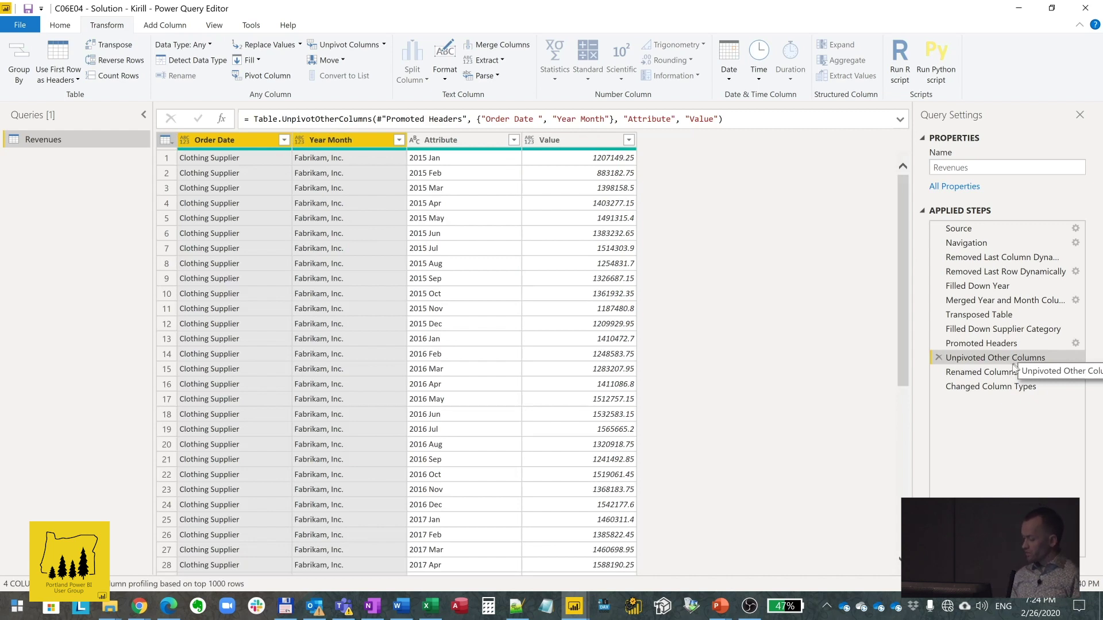
click(1009, 375)
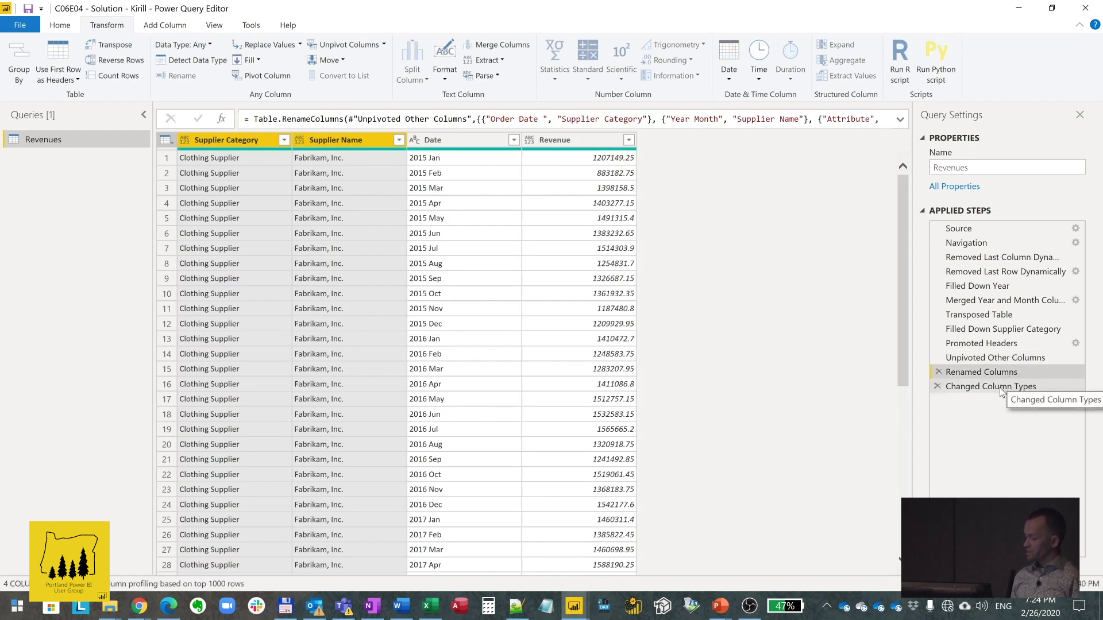
View the Changed Column Types step, select the Date column and show its data type options
click(1001, 389)
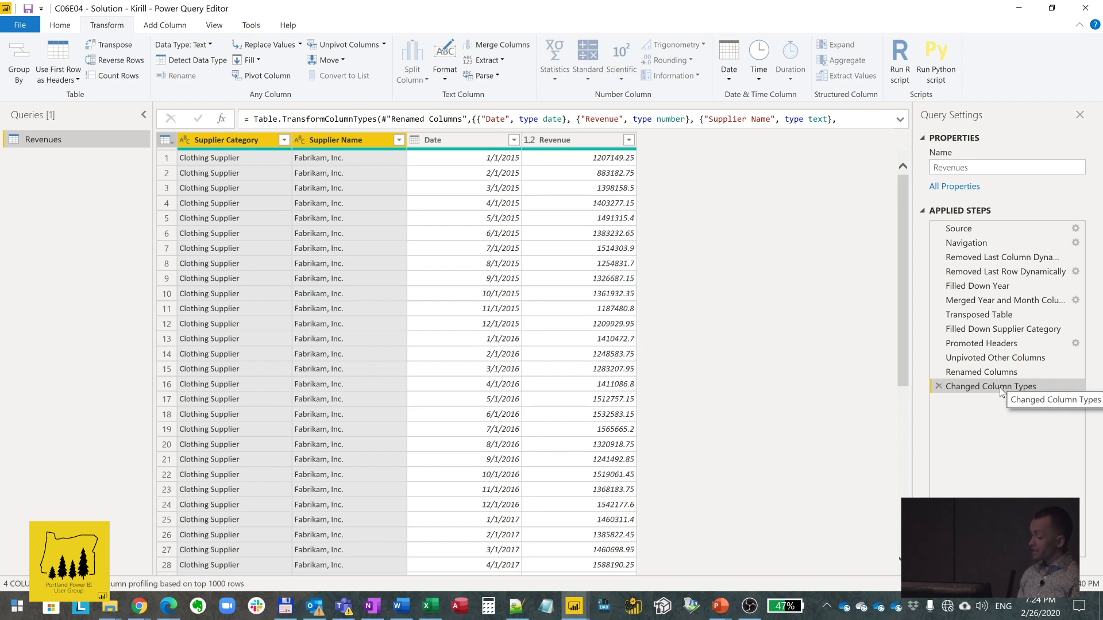
click(474, 140)
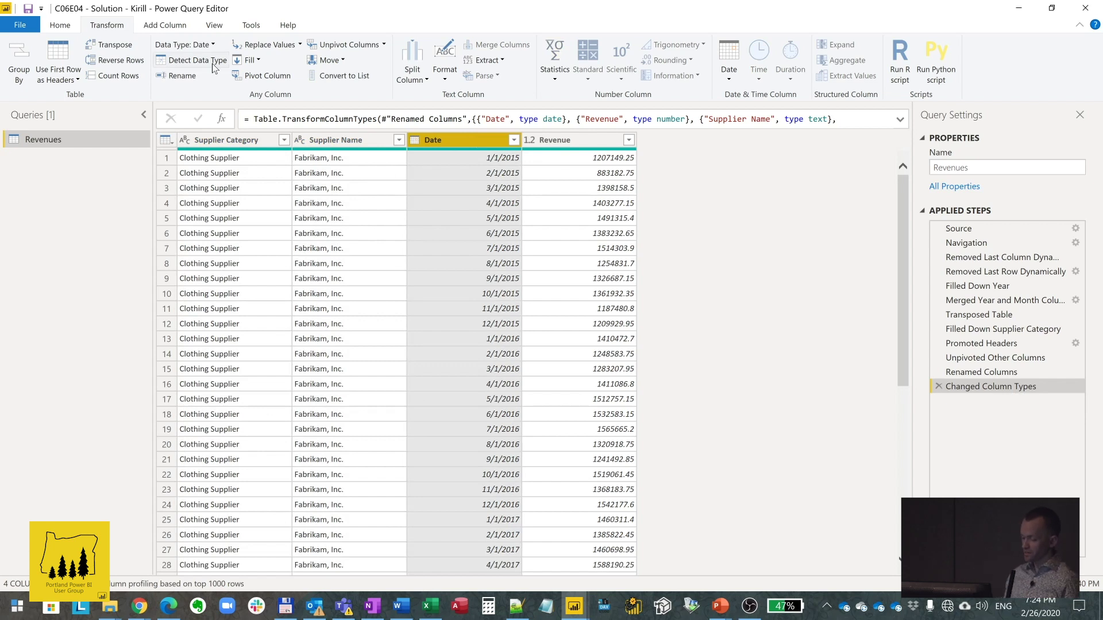
click(213, 45)
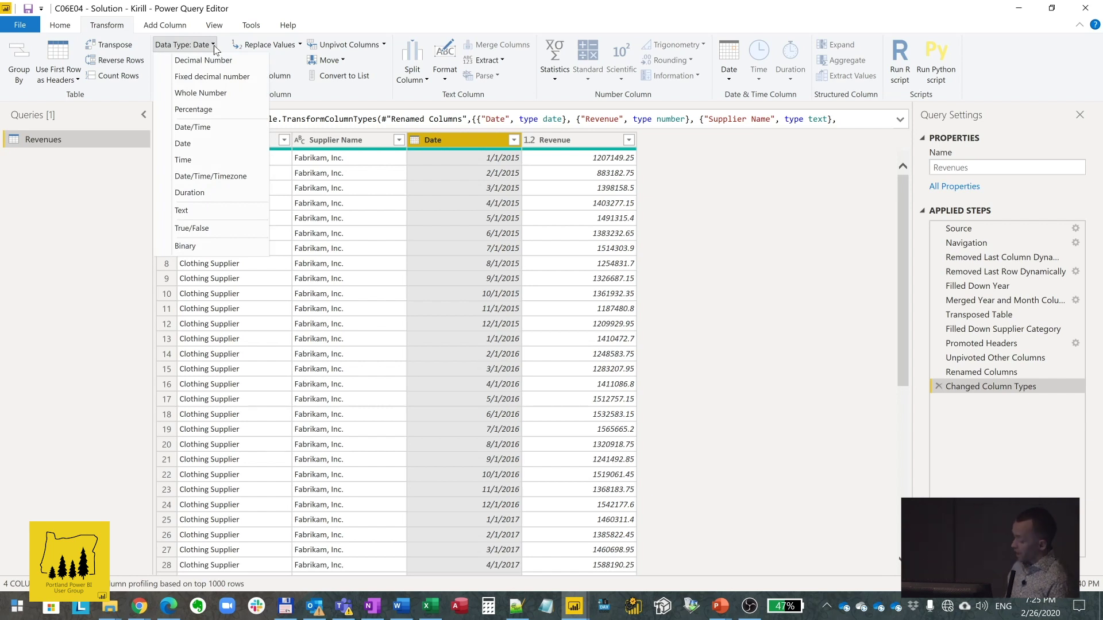
click(47, 227)
Close and apply the query, and view the Revenues table in the report's Data view
click(60, 25)
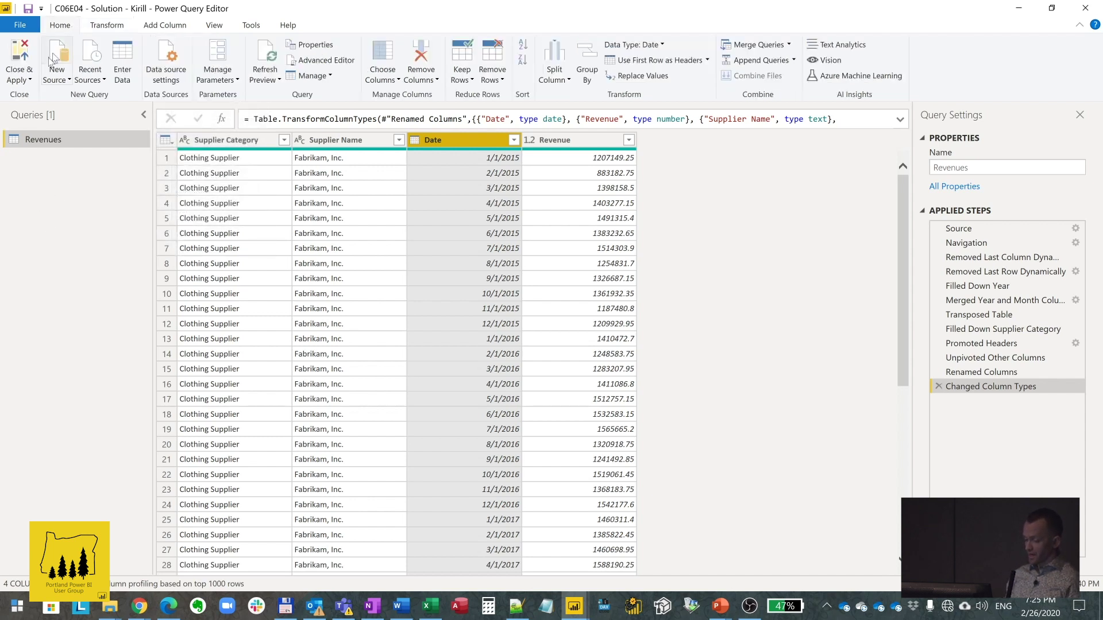
click(31, 80)
click(57, 102)
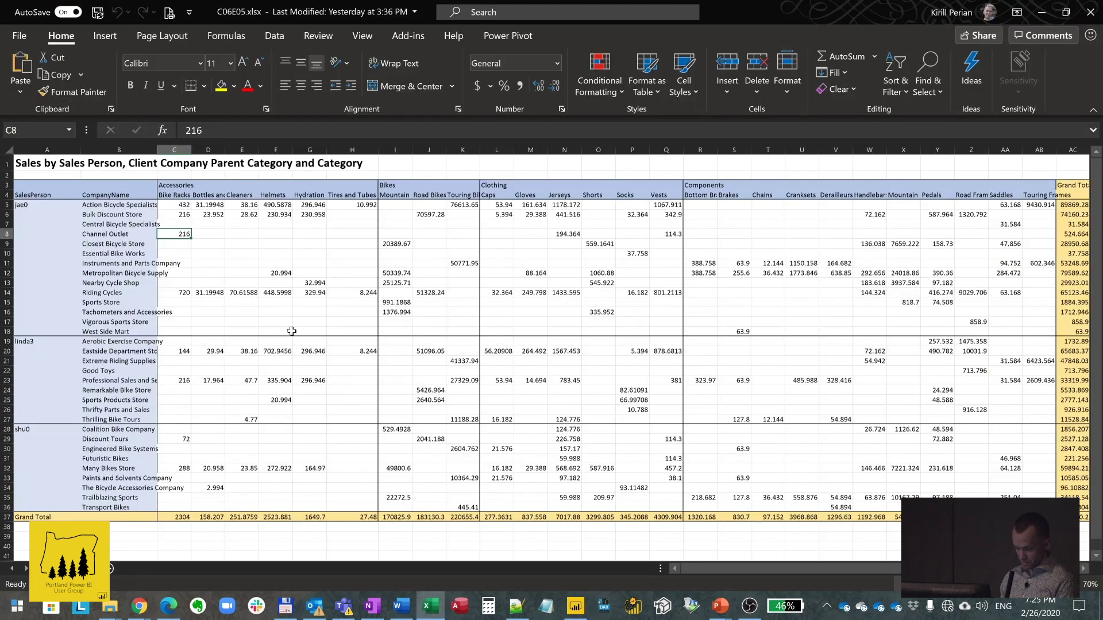
key(alt+Tab)
key(alt+Tab)
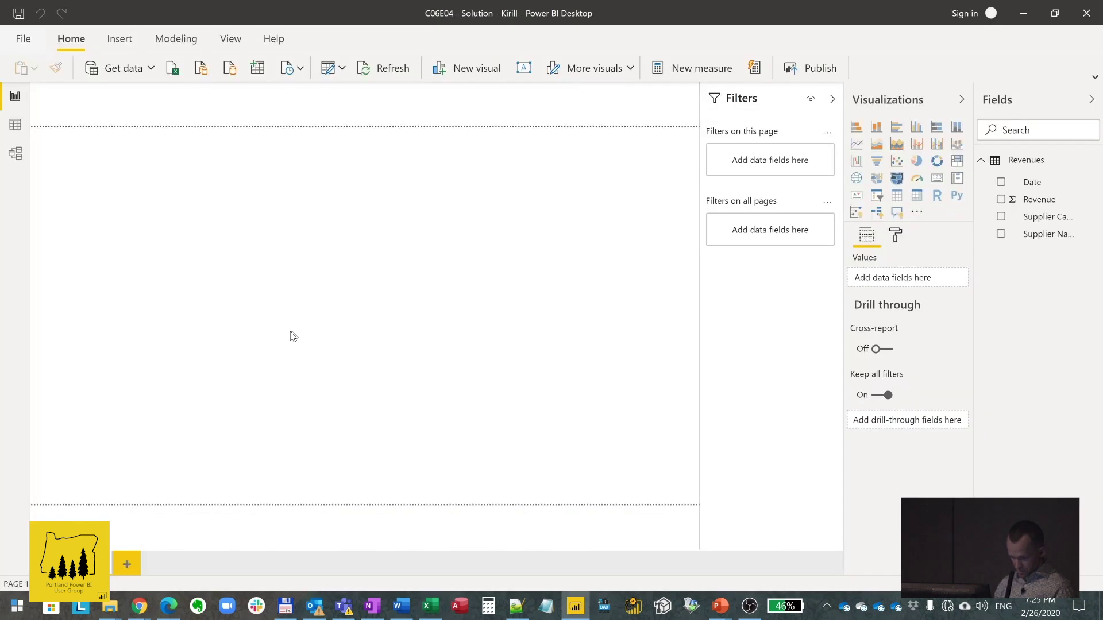
click(13, 124)
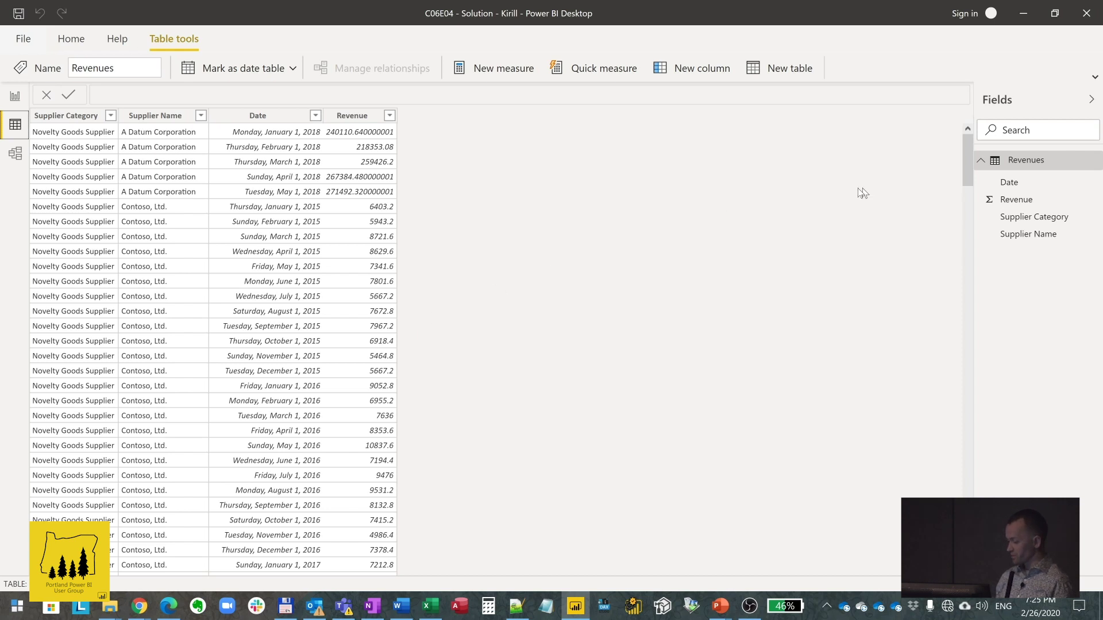
Close the C06E04 report, and open the presenter's own C06E05 solution report from the C06 folder
click(1086, 14)
key(alt+Tab)
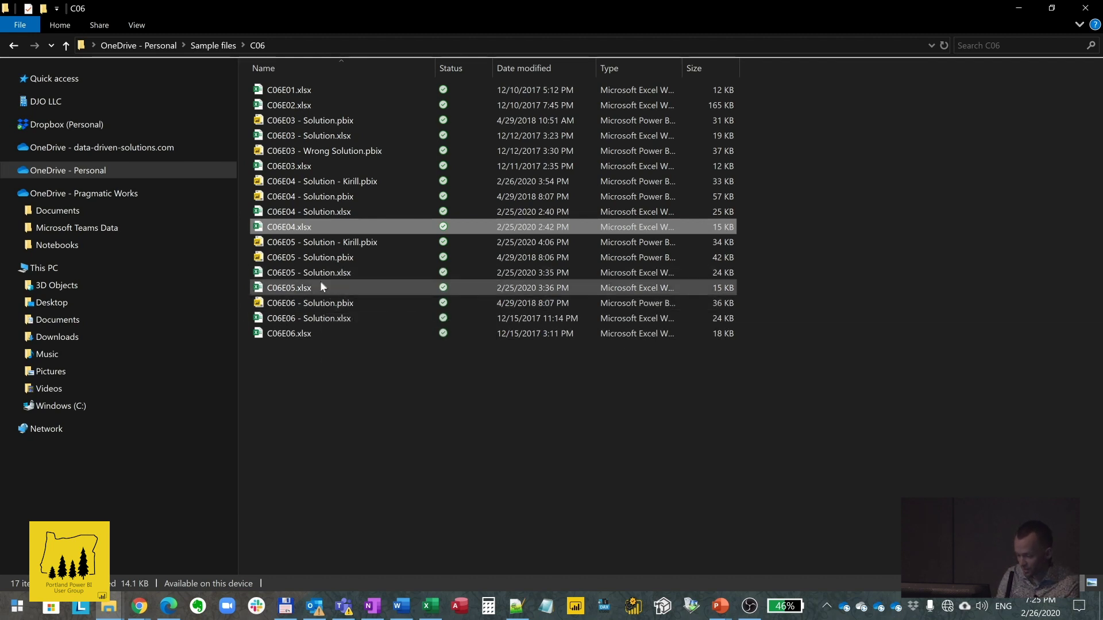
double_click(326, 246)
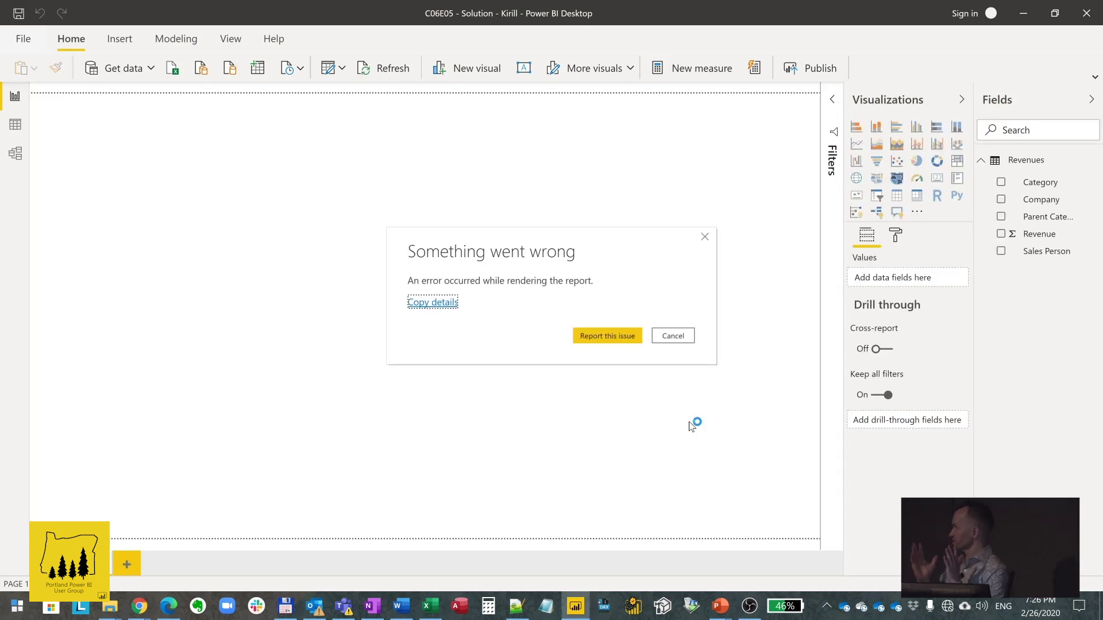
click(671, 334)
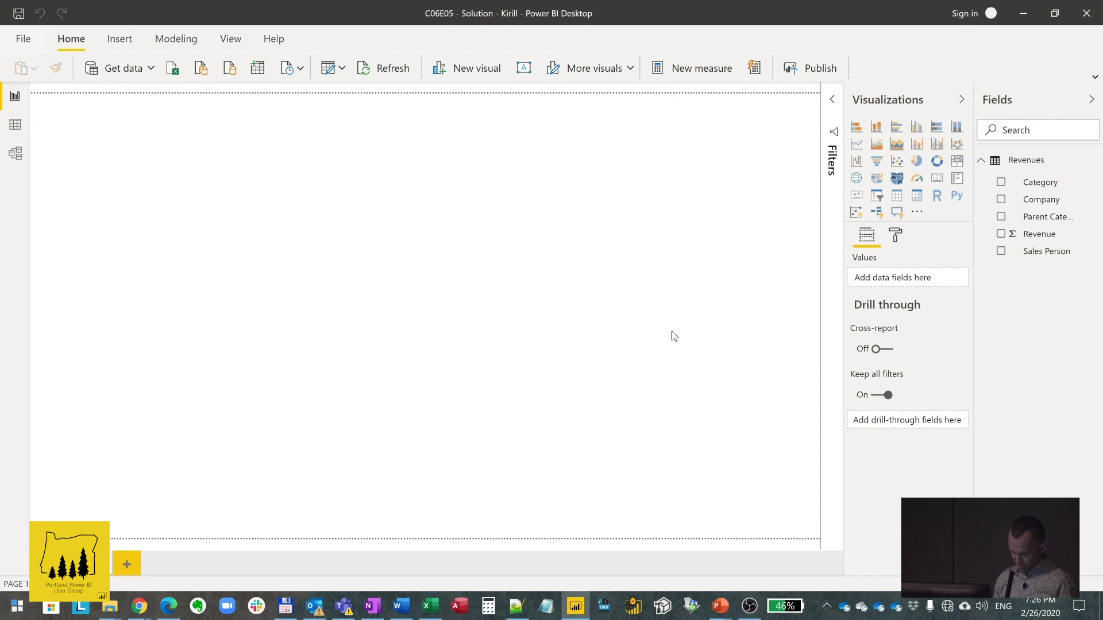
View the Revenues table in the Data view, and open its query at the Removed Last Column Dynamically step
click(20, 125)
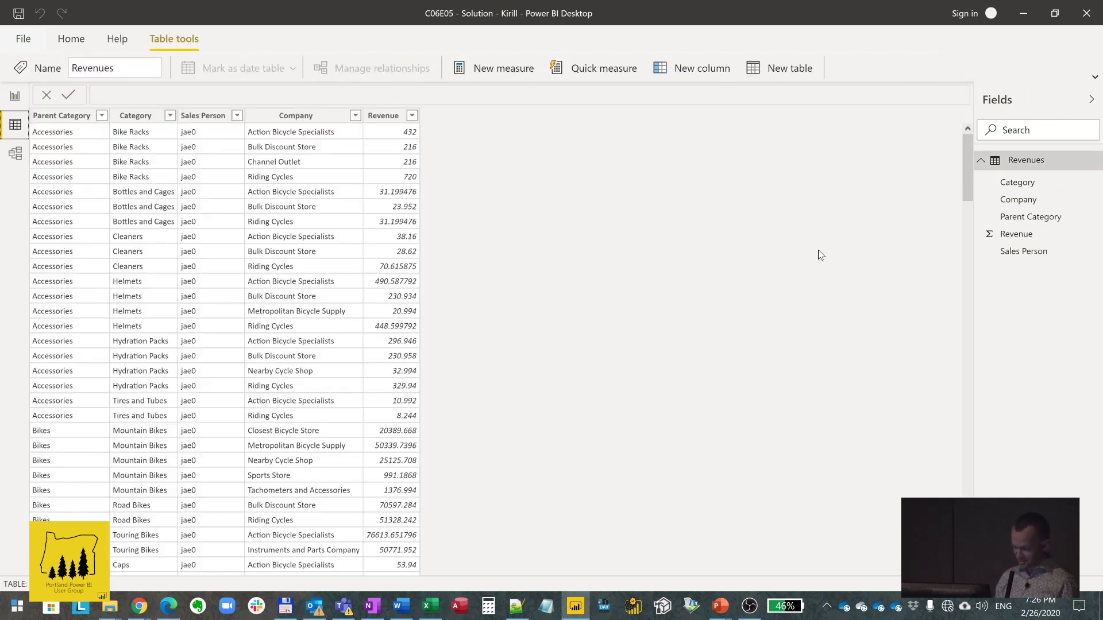
click(14, 97)
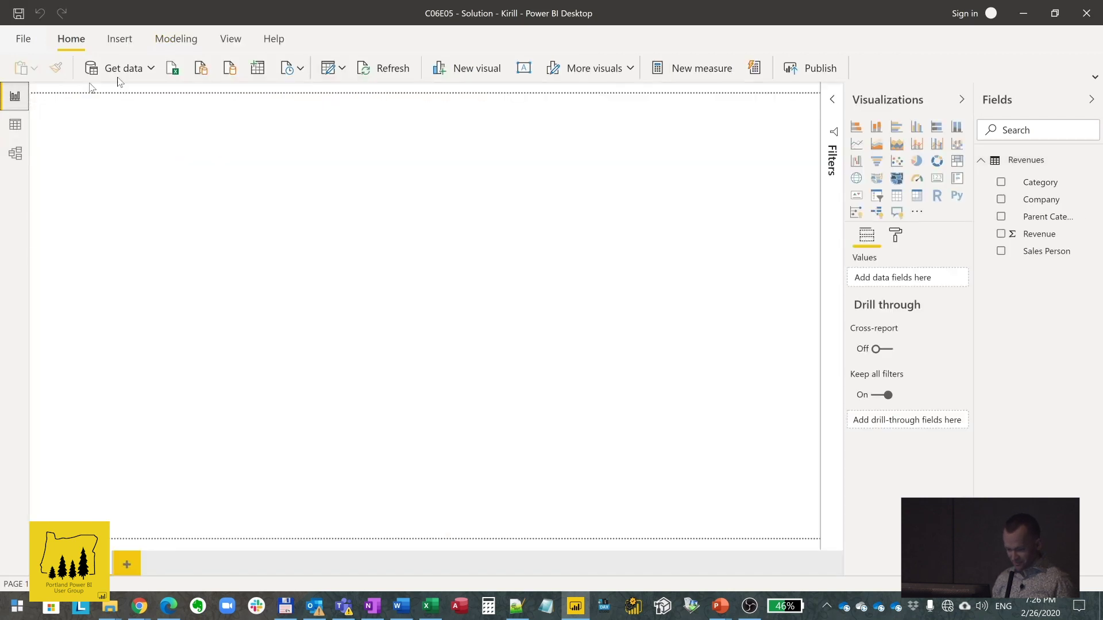
click(326, 68)
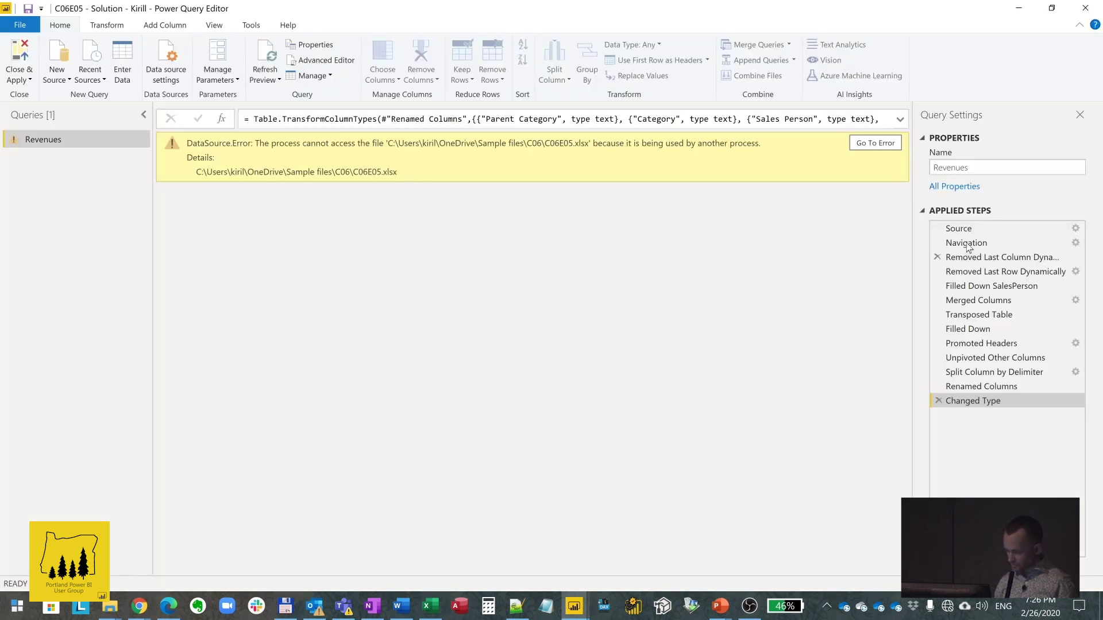
click(971, 257)
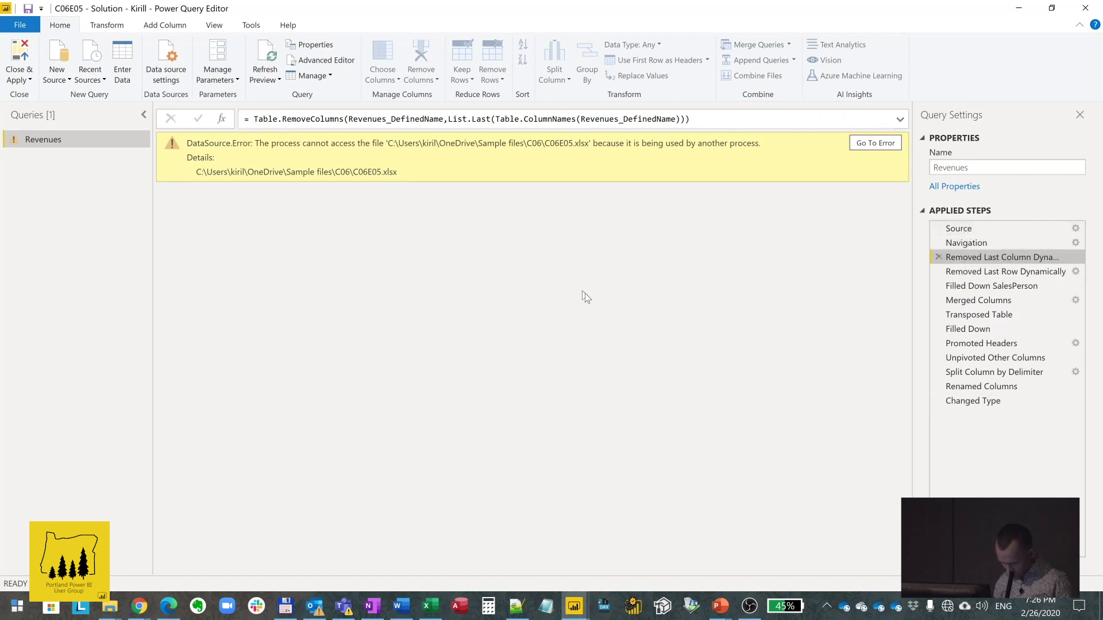
Switch to Excel and close the C06E05.xlsx workbook that the query reads from
key(alt+Tab)
key(alt+Tab)
key(alt+Tab)
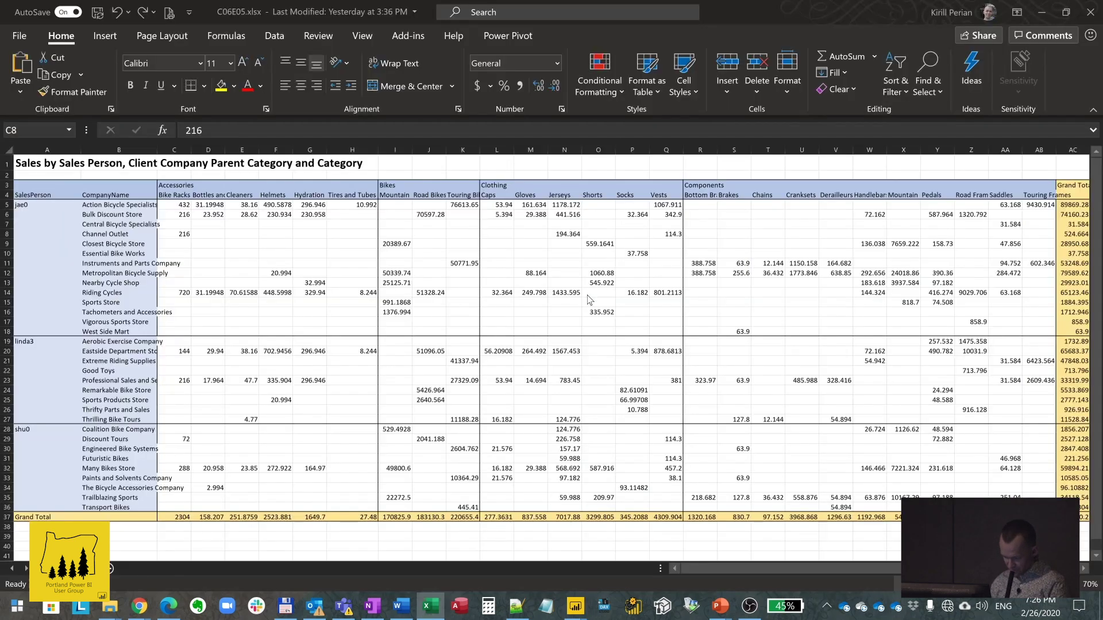
key(alt+F4)
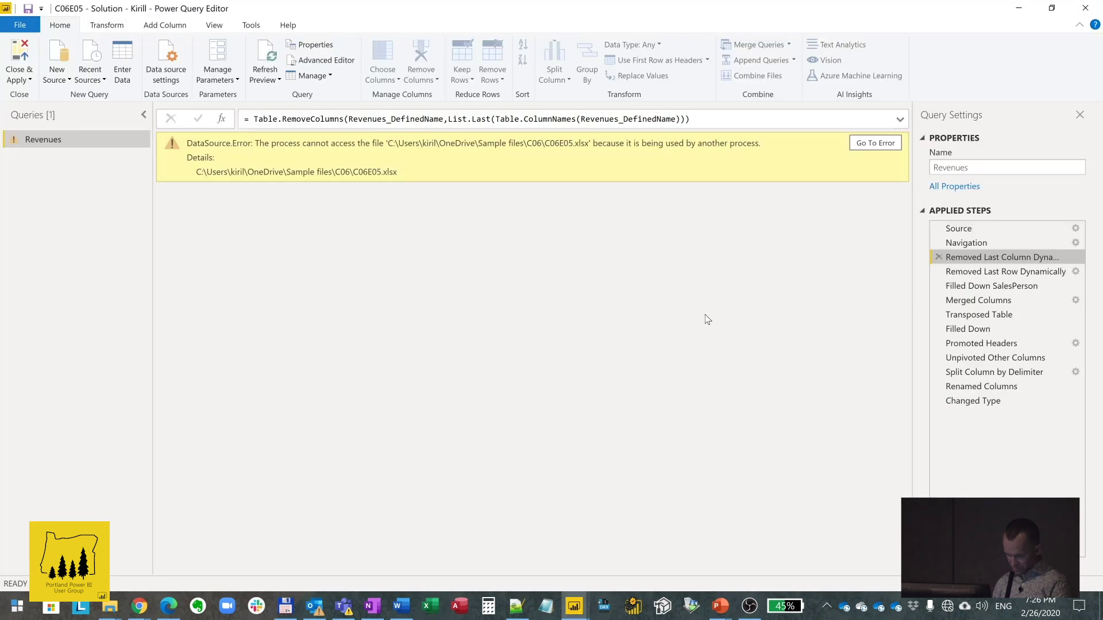
Try to reload the Revenues query by closing and reopening the Power Query Editor
click(1085, 7)
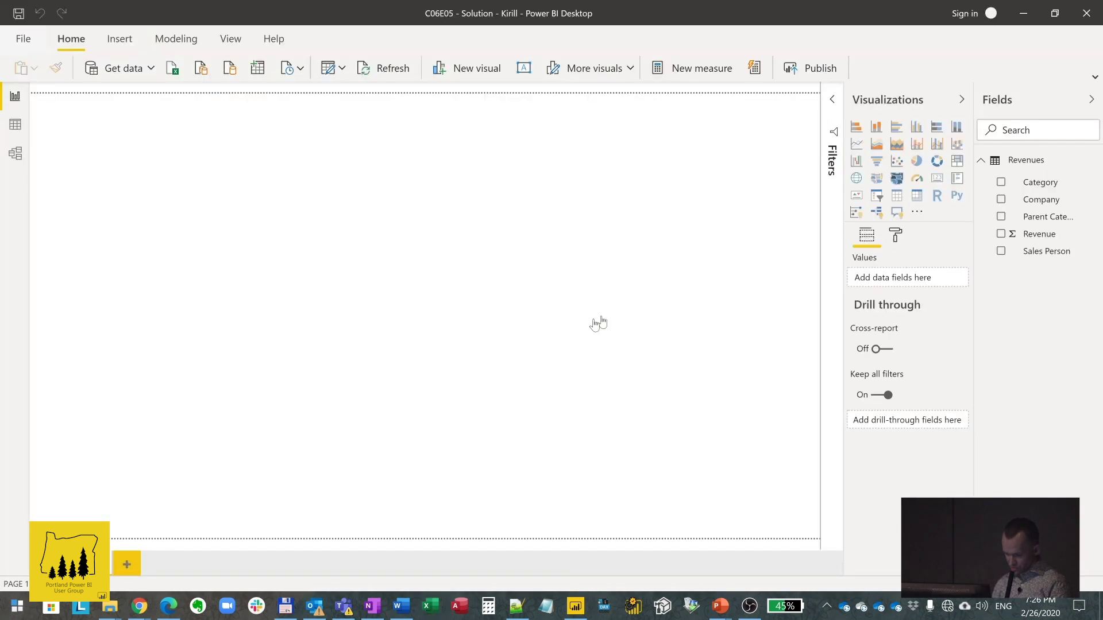
key(alt+Tab)
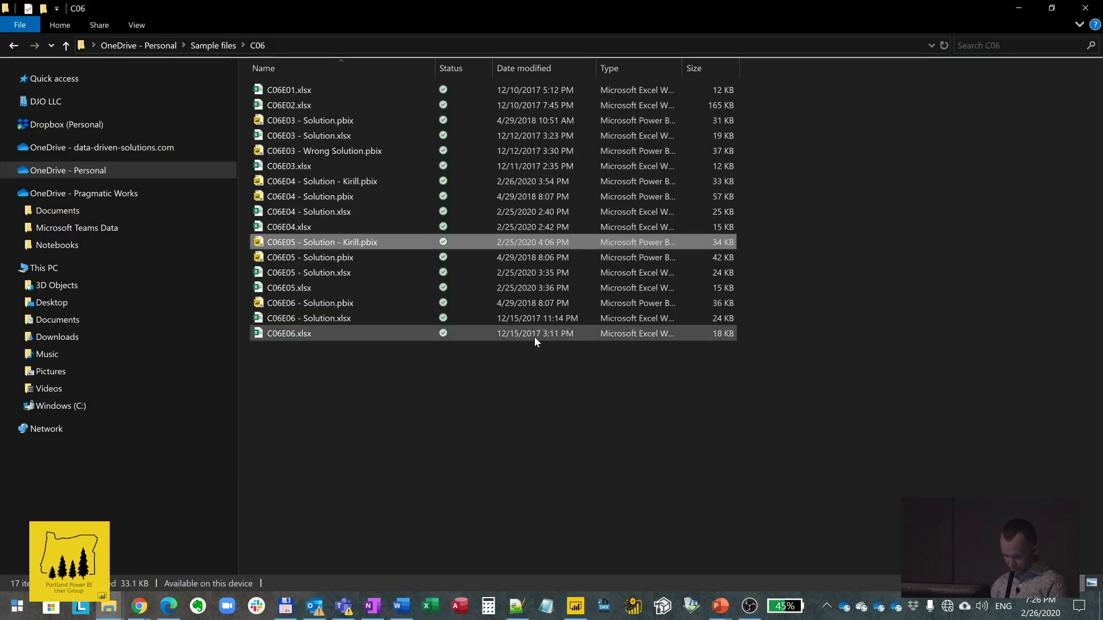
key(alt+Tab)
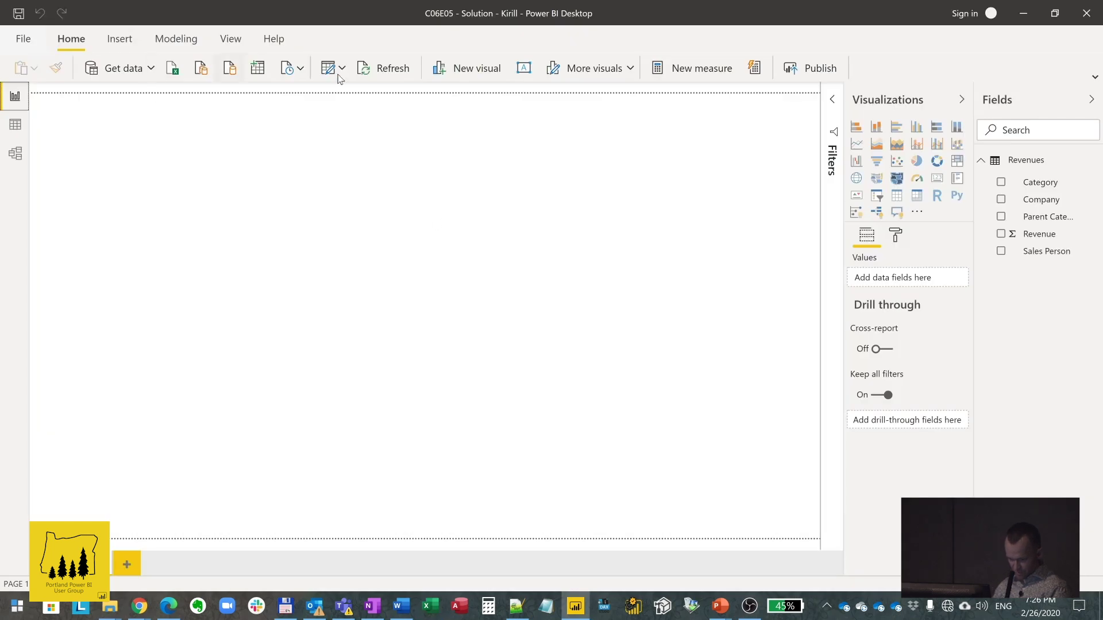
click(333, 70)
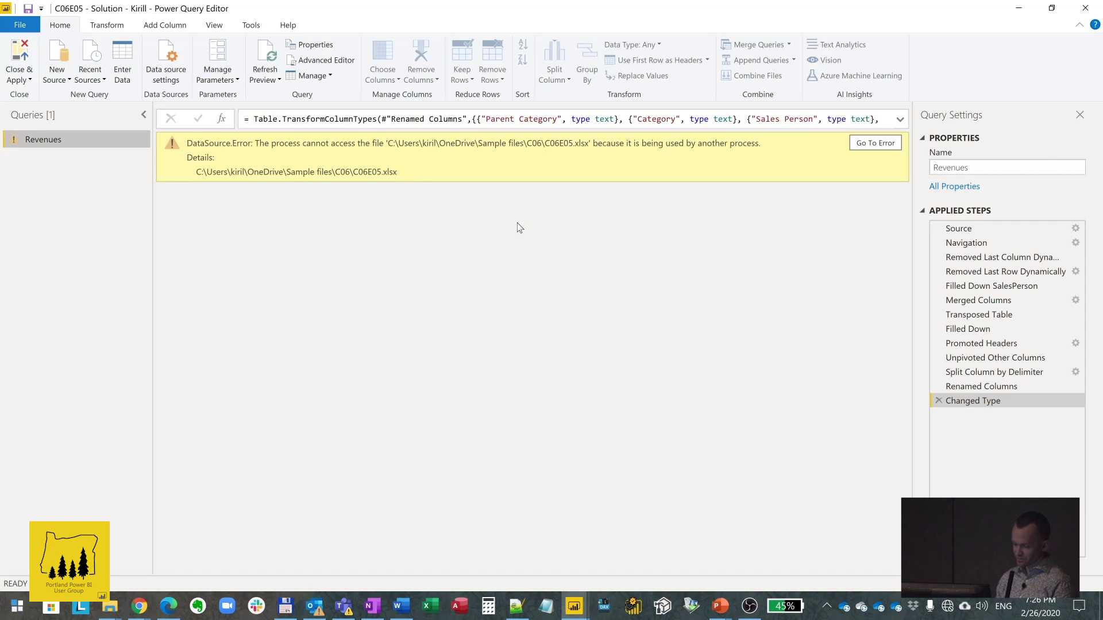
Reopen the presenter's C06E05 solution report from the C06 folder, and open its Revenues query in the Power Query Editor
click(1087, 9)
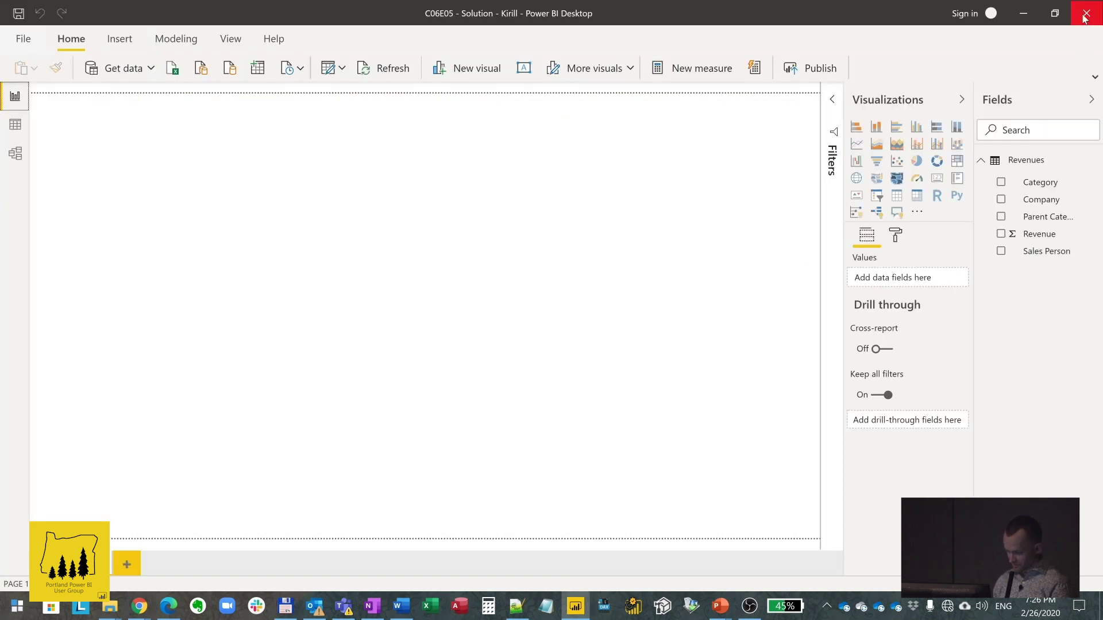
key(alt+Tab)
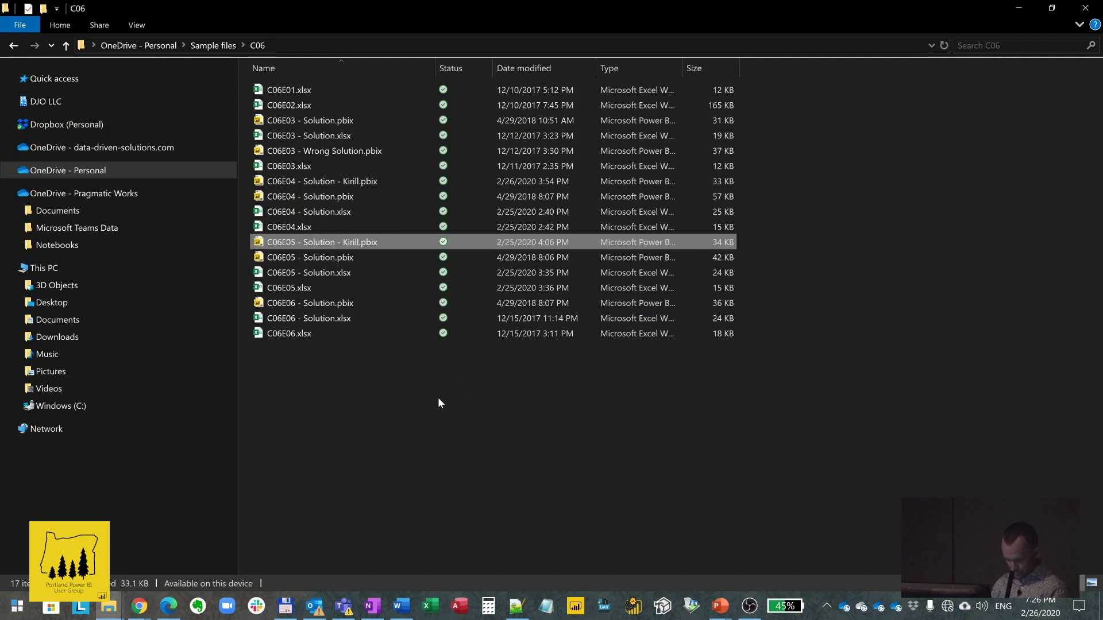
key(Return)
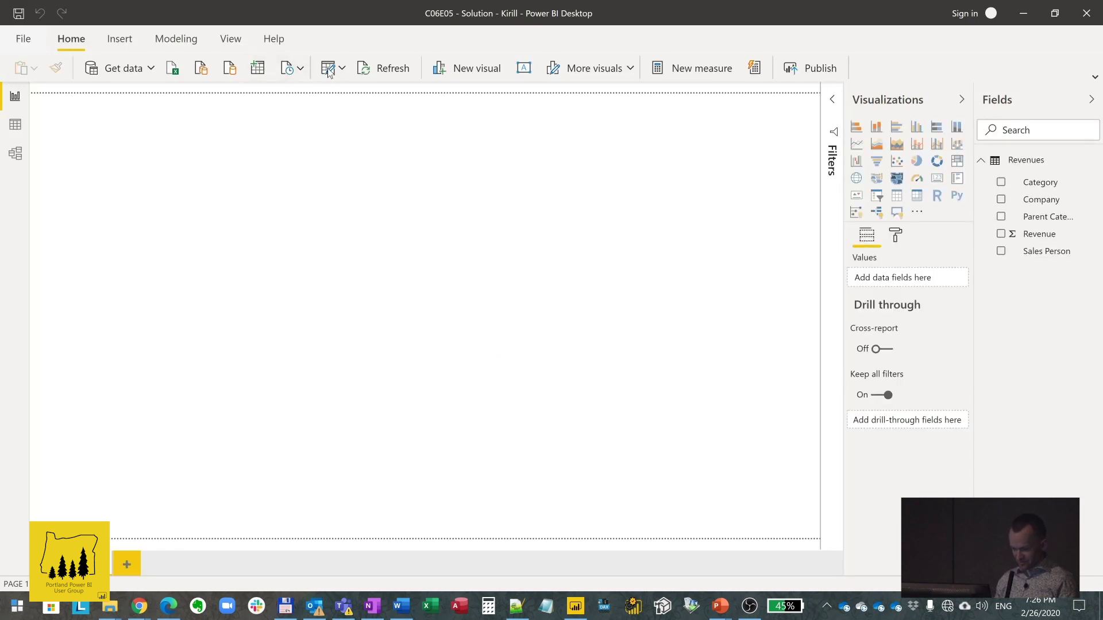
click(328, 68)
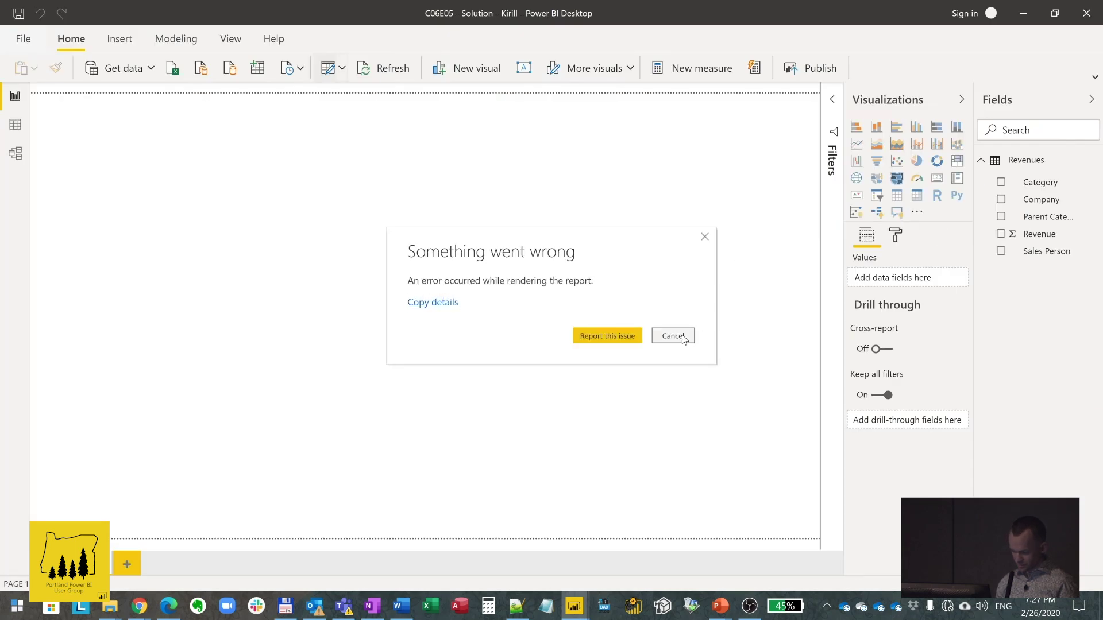
click(683, 338)
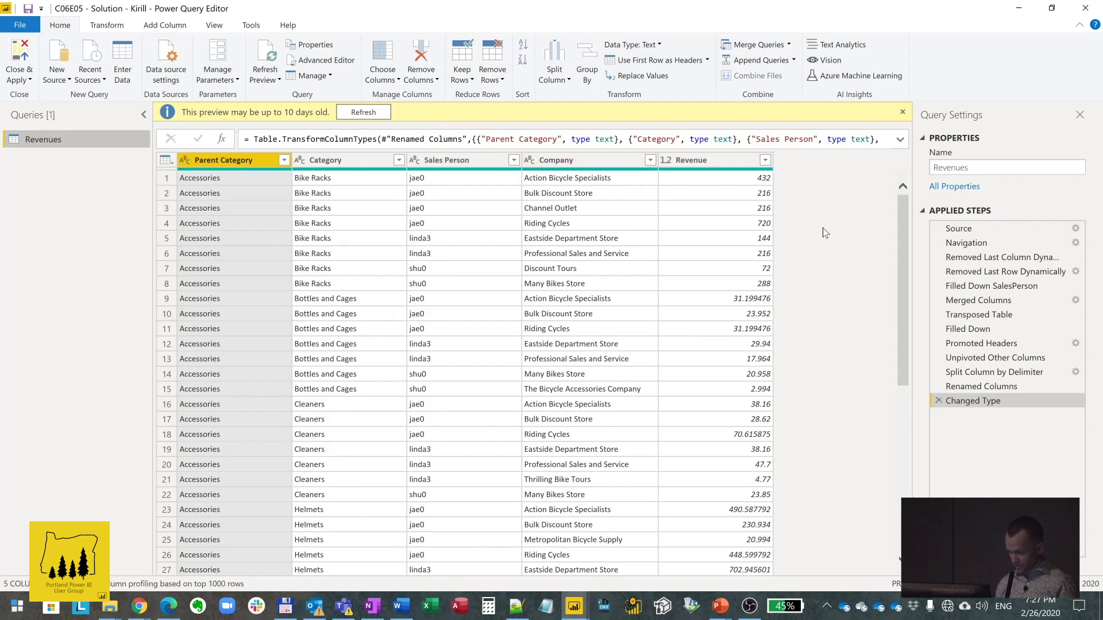
Examine the table at the Navigation, Removed Last Column Dynamically, Merged Columns and Filled Down SalesPerson steps
click(975, 244)
click(975, 258)
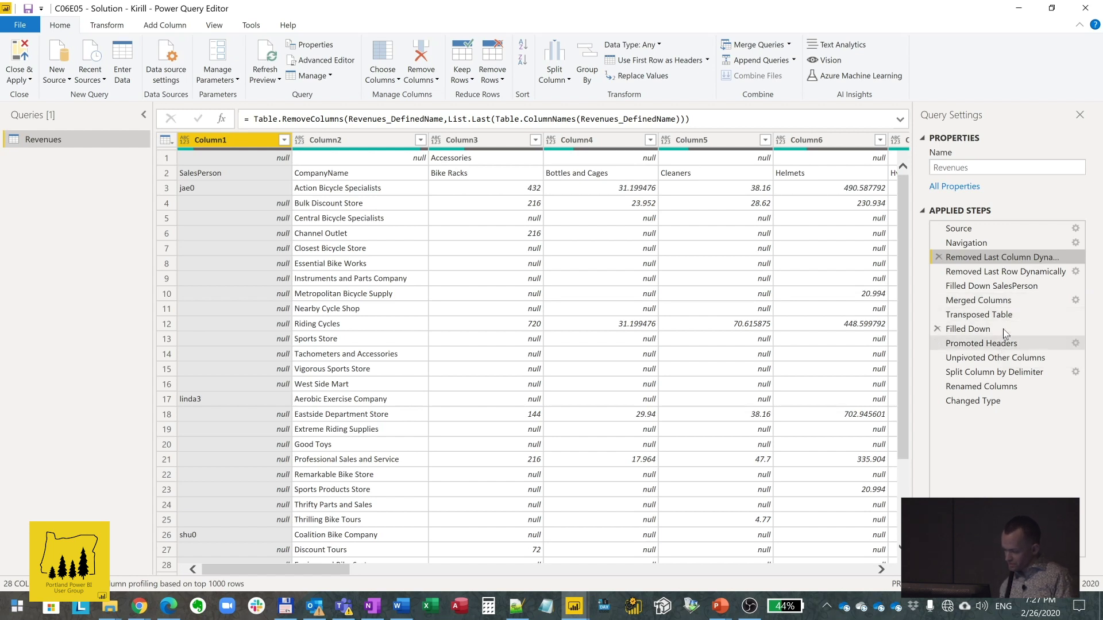
right_click(1007, 301)
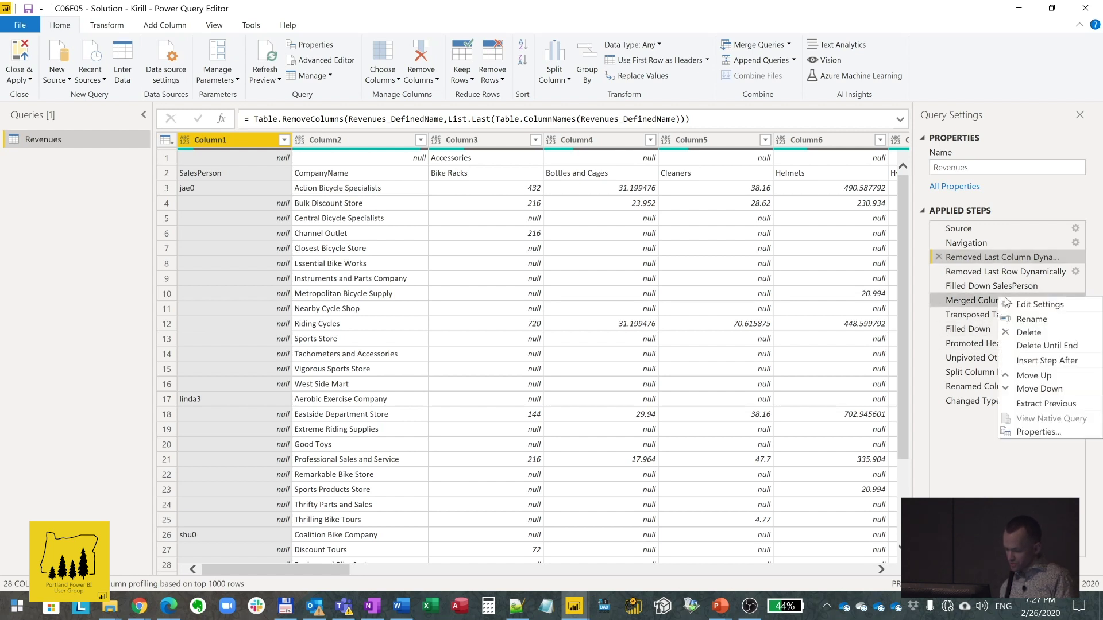
click(996, 302)
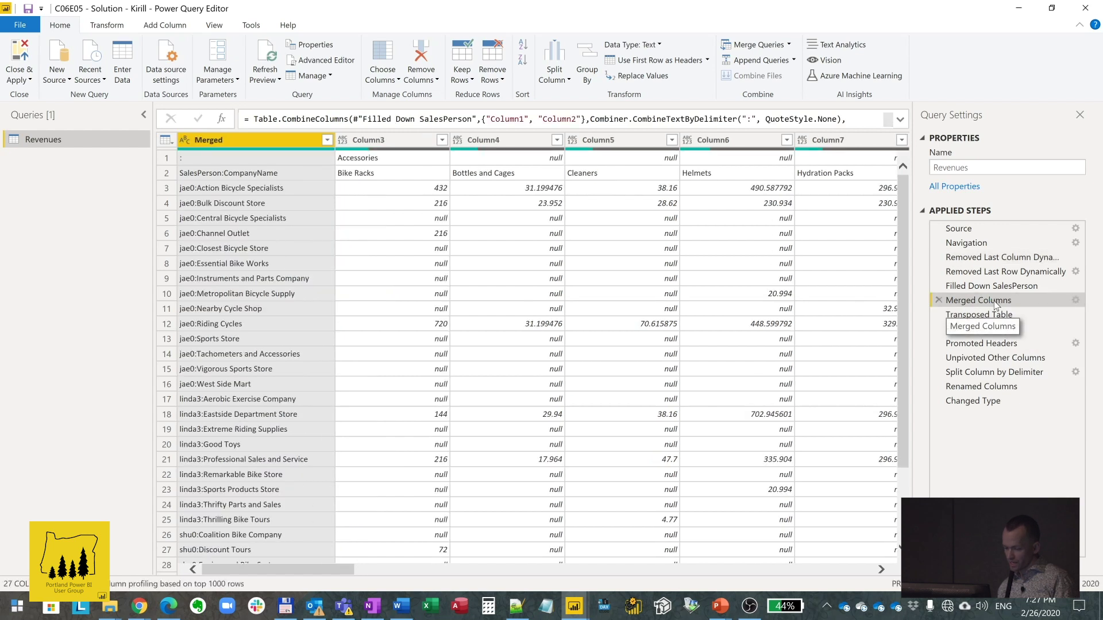
click(1011, 289)
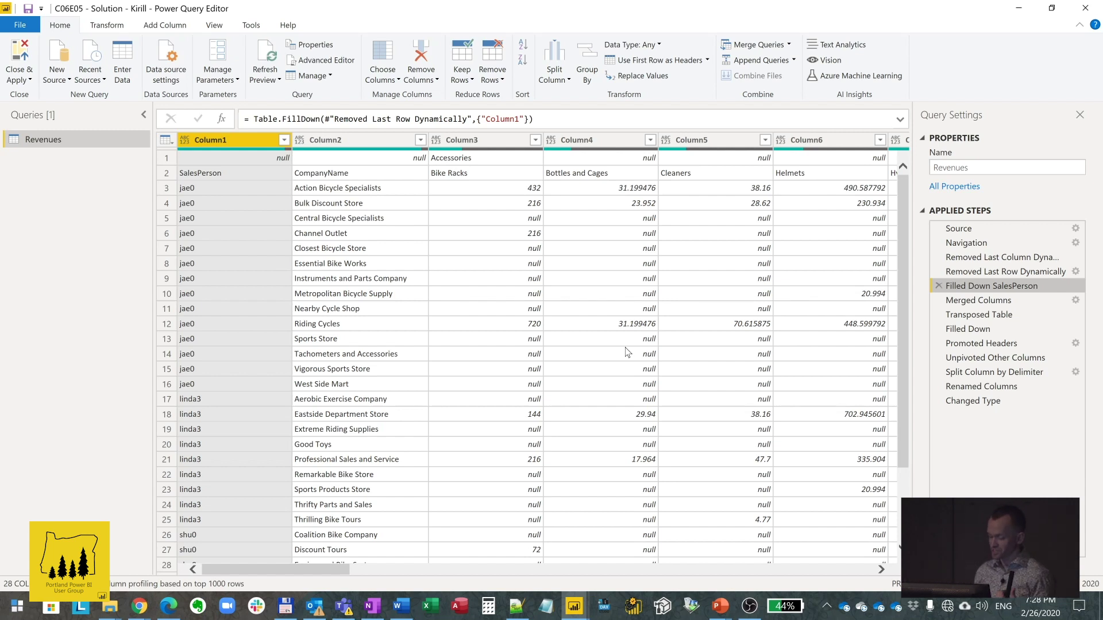
View the table at the Split Column by Delimiter, Renamed Columns and Changed Type steps in turn
click(992, 371)
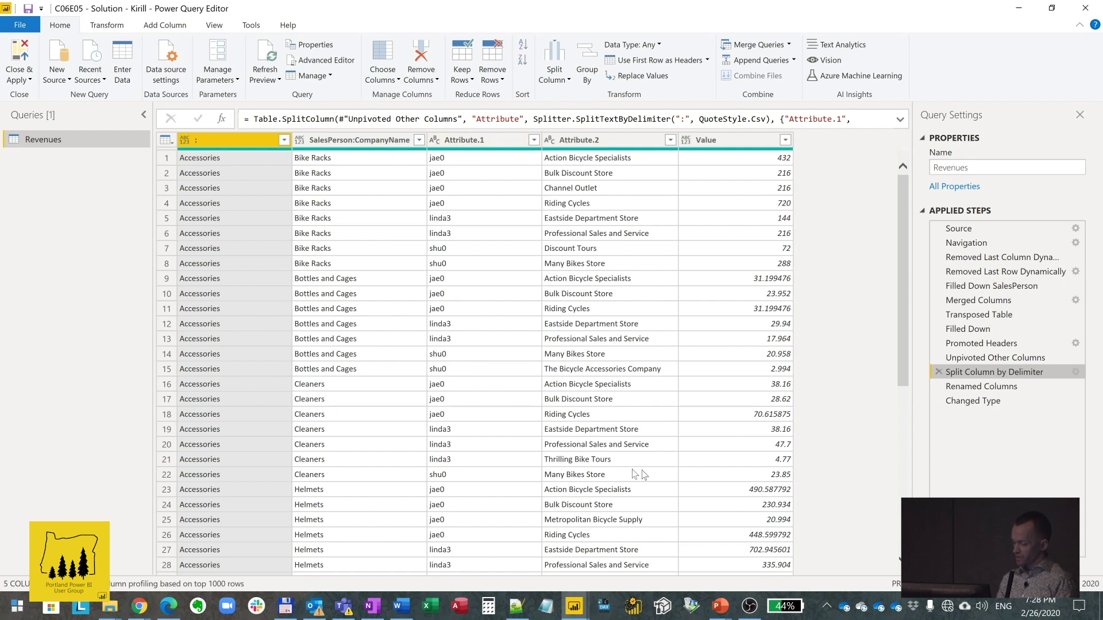
click(1016, 389)
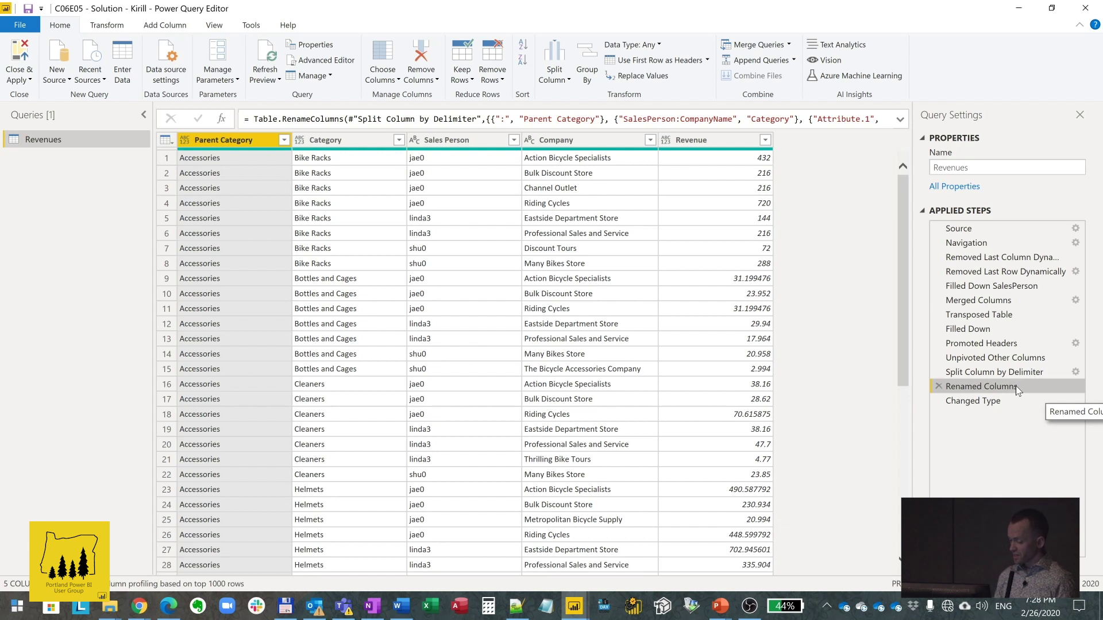
click(1006, 402)
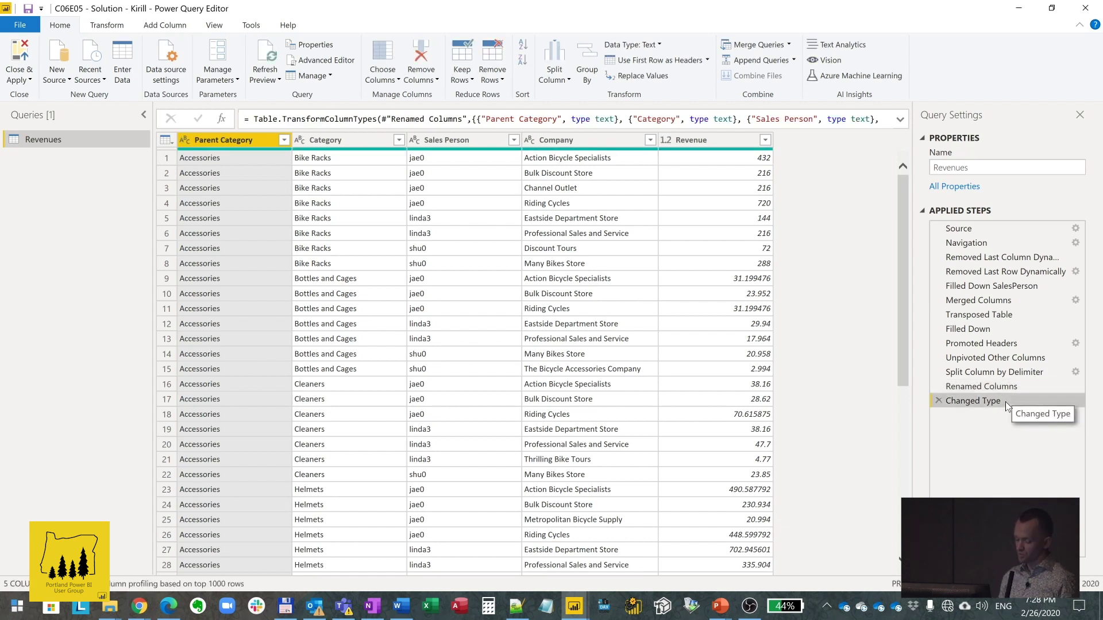
Close and apply the C06E05 query, and switch the report to the Data view
click(30, 85)
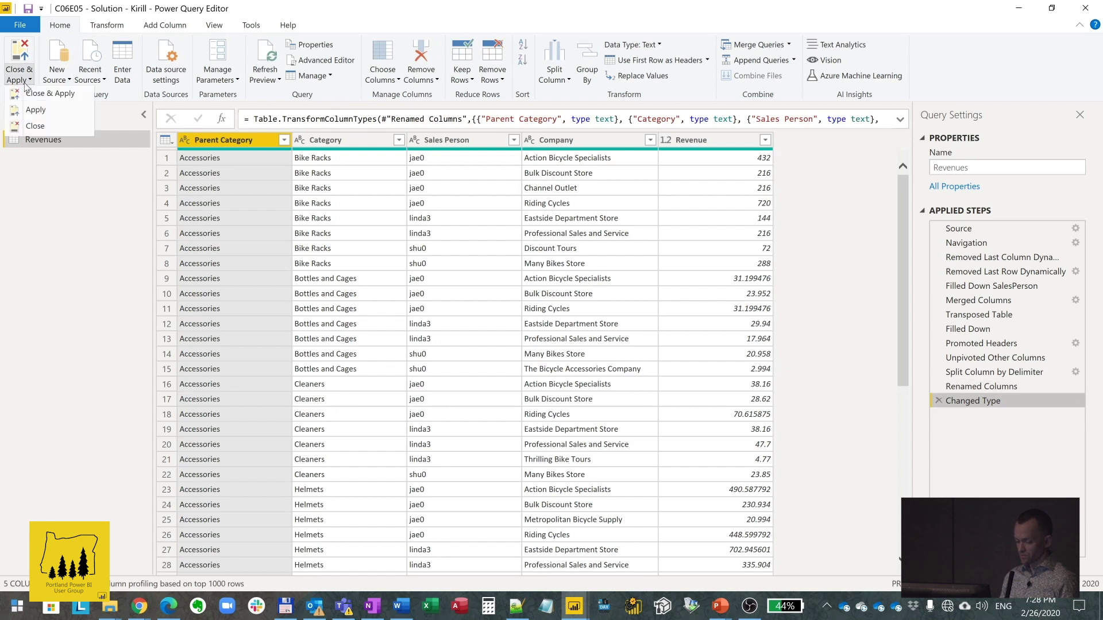
click(51, 95)
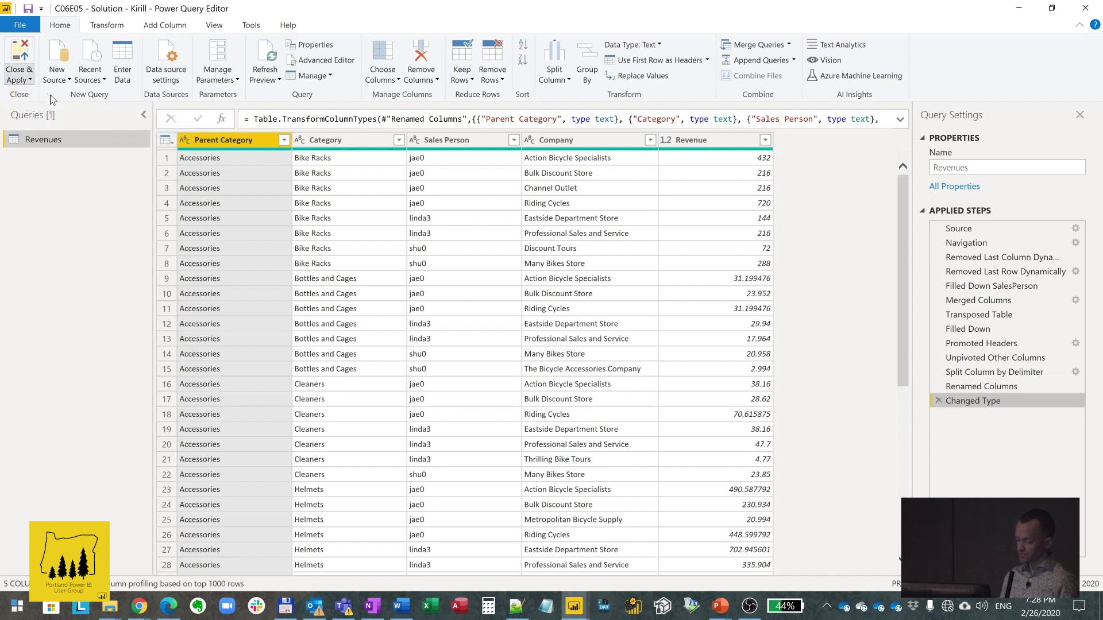
click(16, 127)
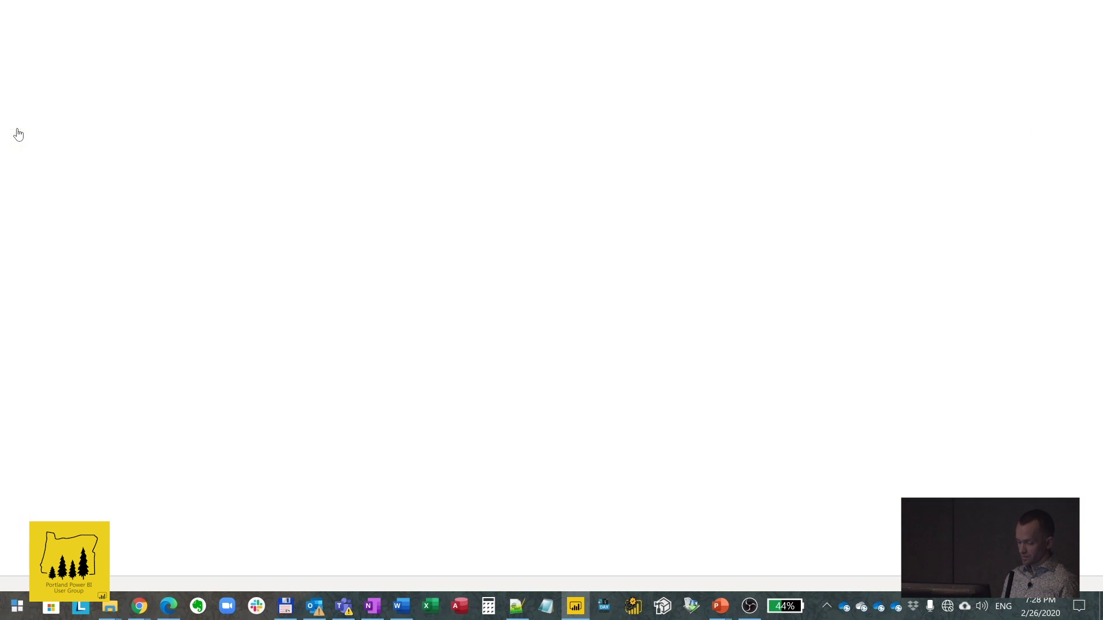